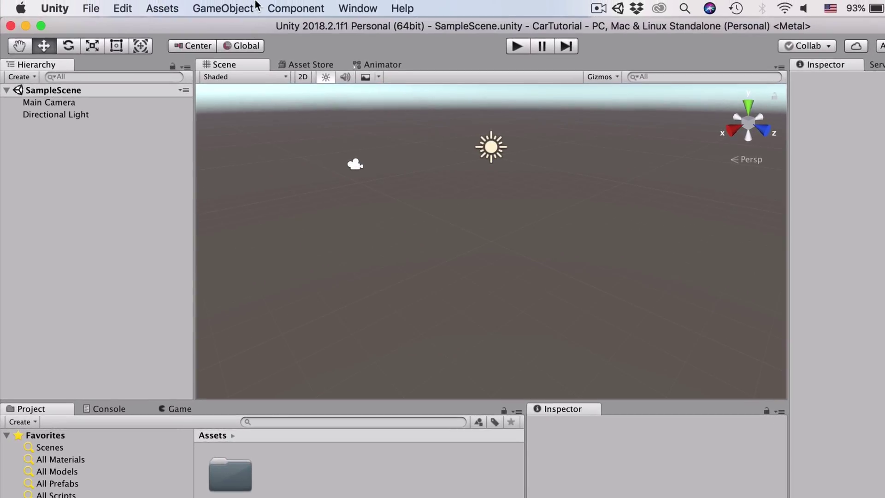
Step: Add a Plane to the scene and scale it to 5 on X and Z
left_click(232, 8)
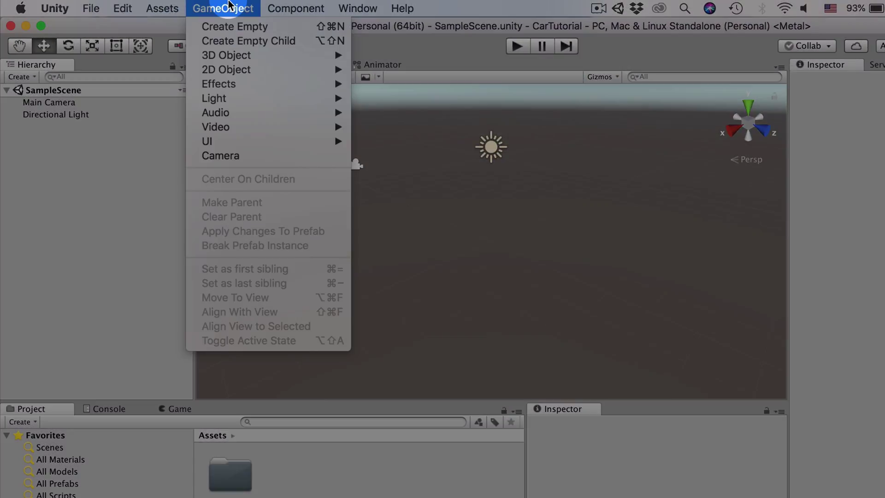
mouse_move(233, 56)
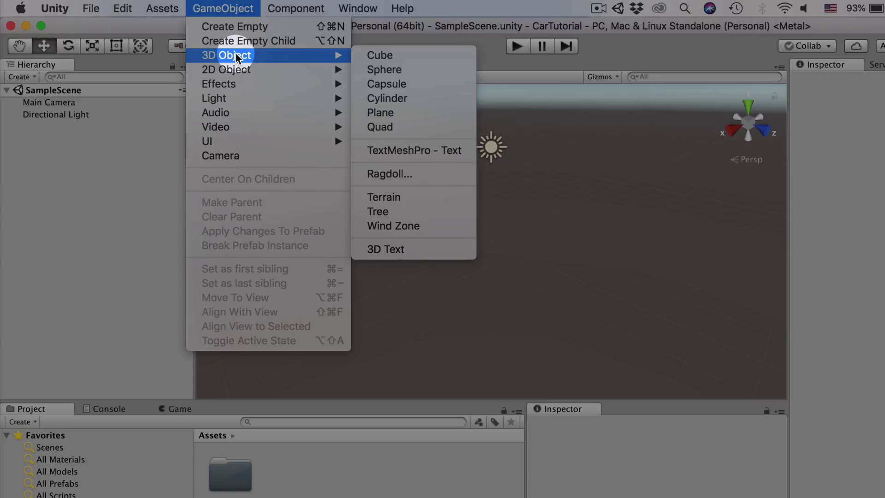
left_click(405, 113)
left_click(771, 96)
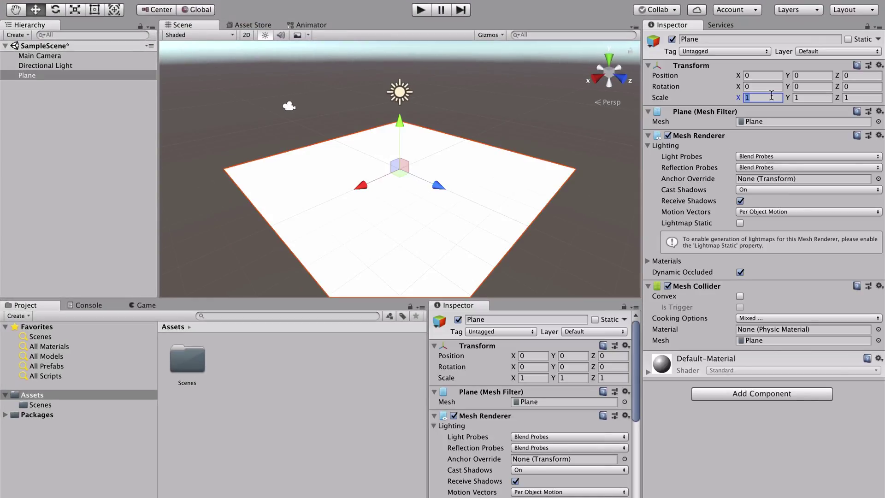
type("5")
key("Tab")
key("Tab")
type("5")
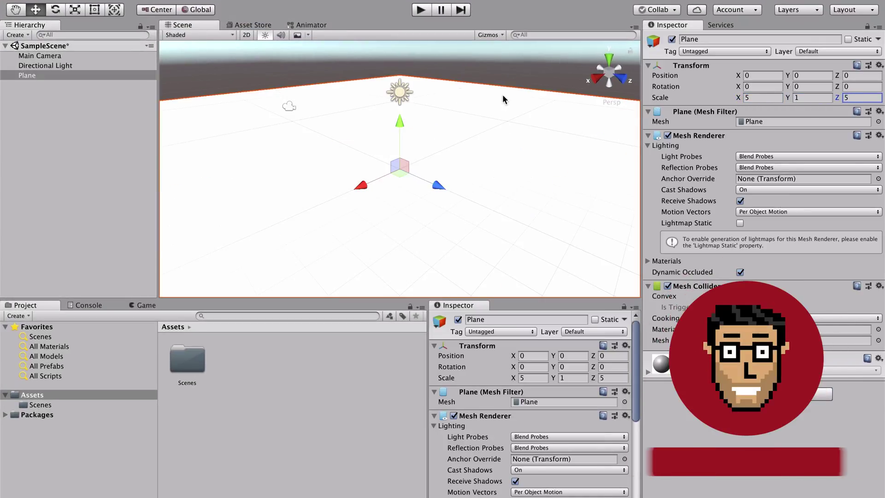
Step: Dim the Directional Light to an intensity of 0.2
left_click(486, 69)
left_click(397, 92)
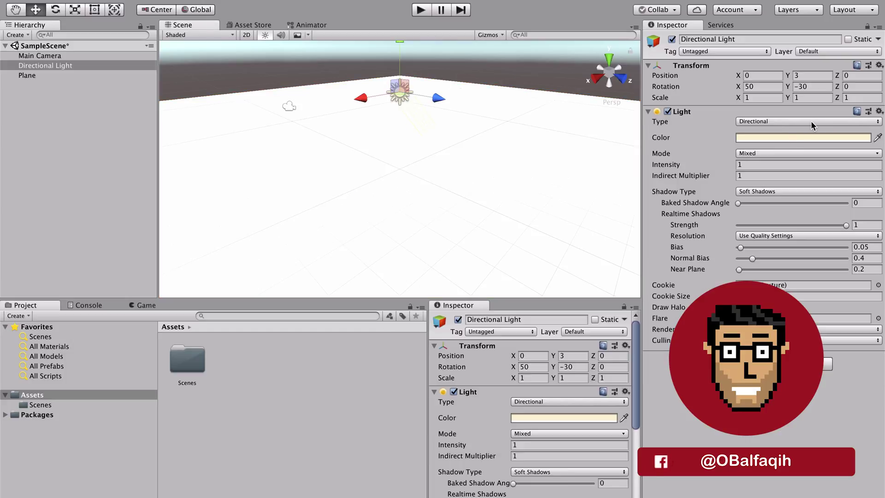
left_click(752, 166)
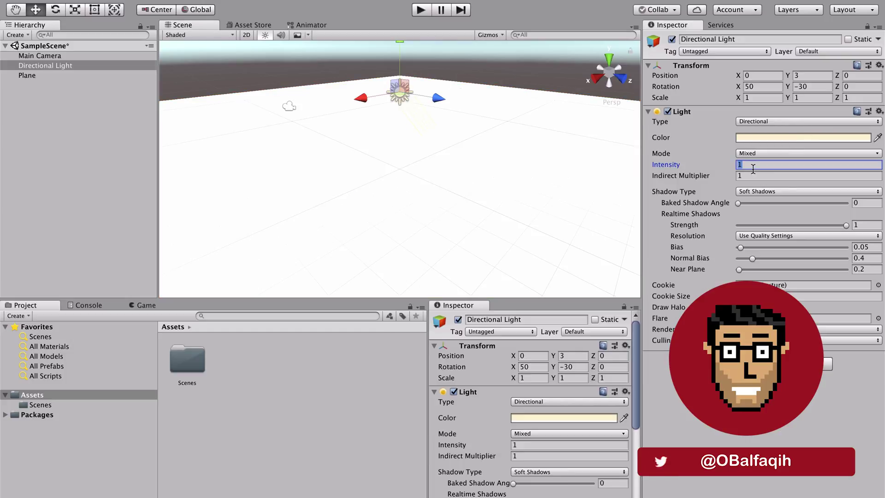
type("0.2")
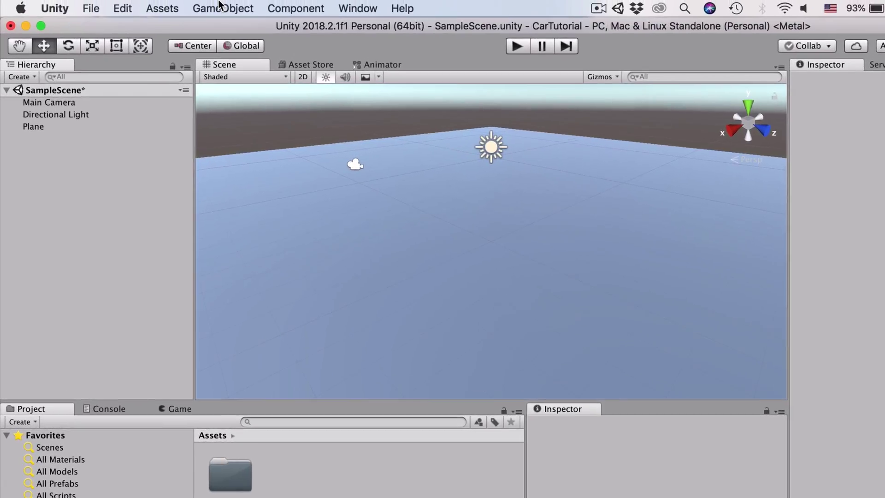
left_click(220, 7)
mouse_move(223, 56)
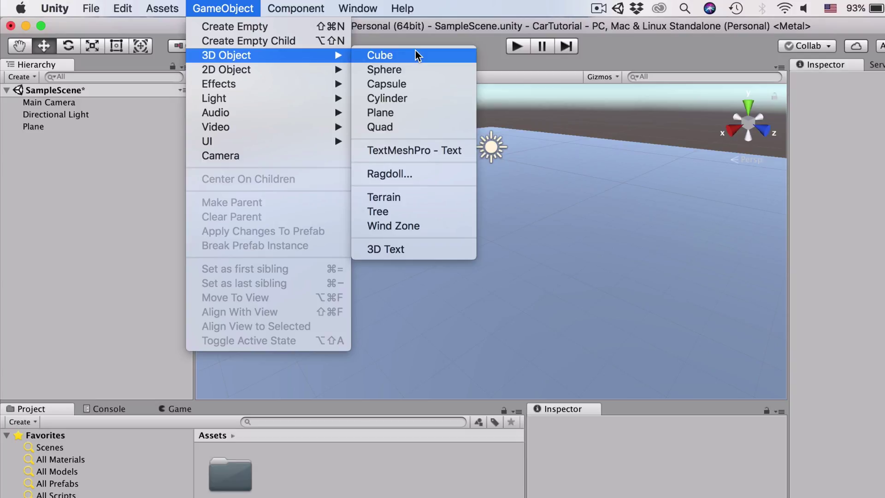
Step: Add a cube scaled 2 by 1 by 5 and raise it to Y 1.26 above the plane
left_click(416, 55)
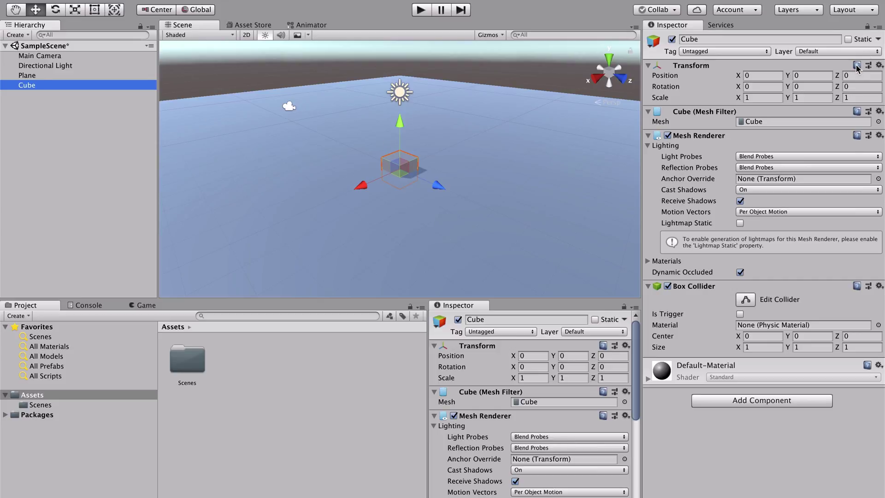
left_click(809, 75)
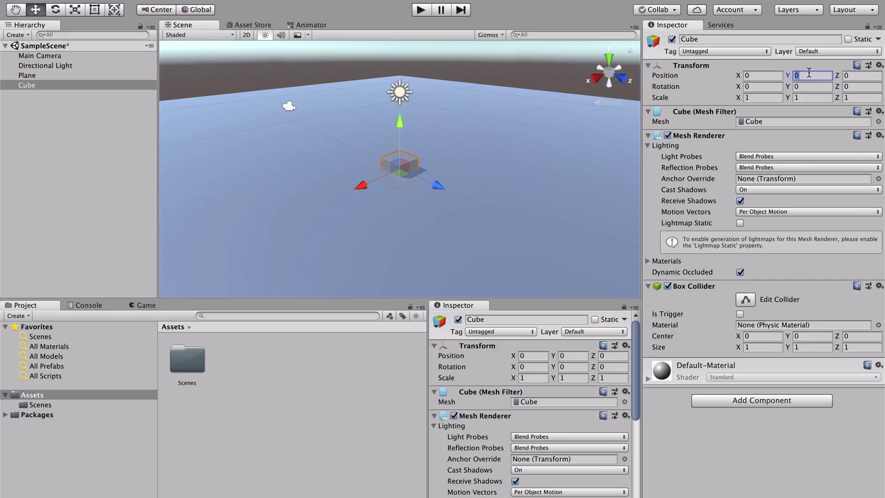
type("1")
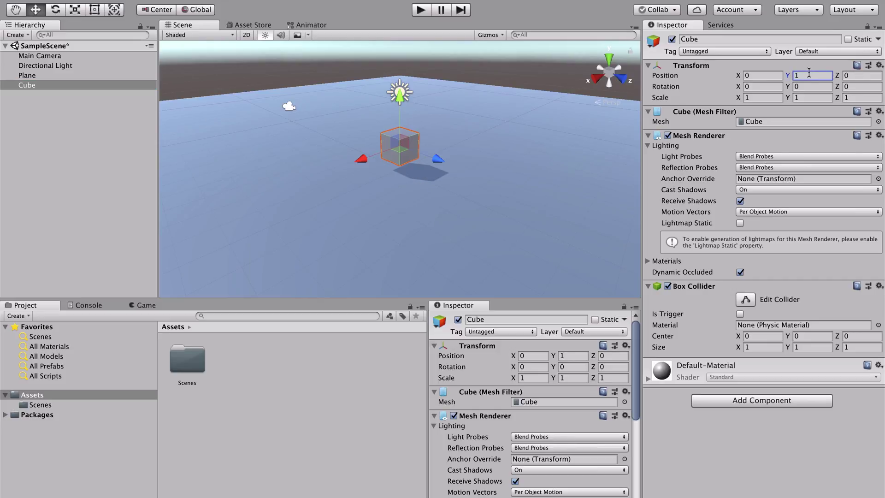
left_click(864, 97)
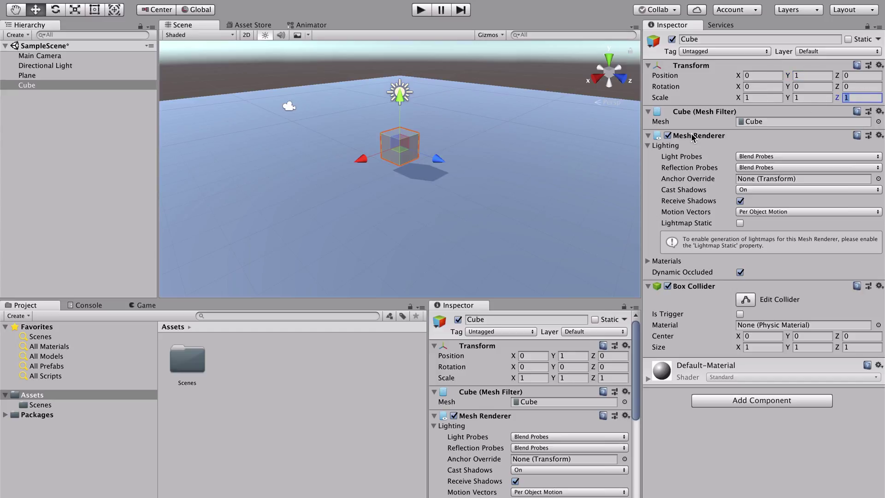
type("2")
key("BackSpace")
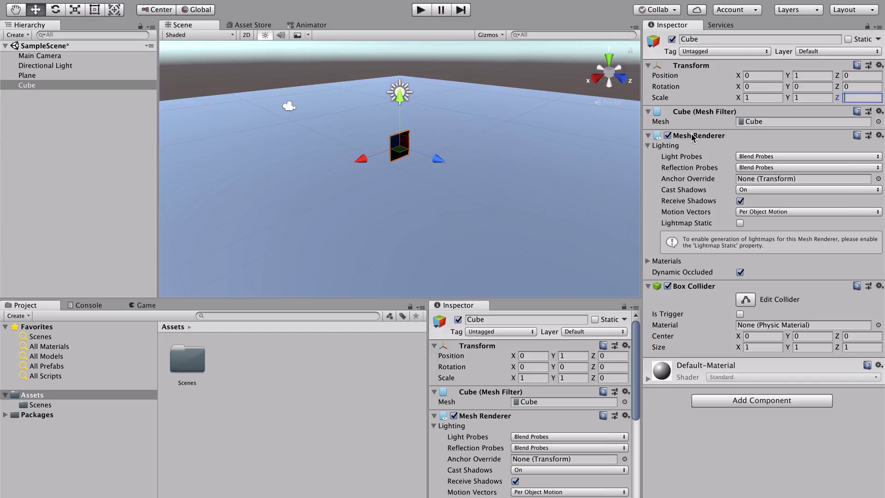
type("5")
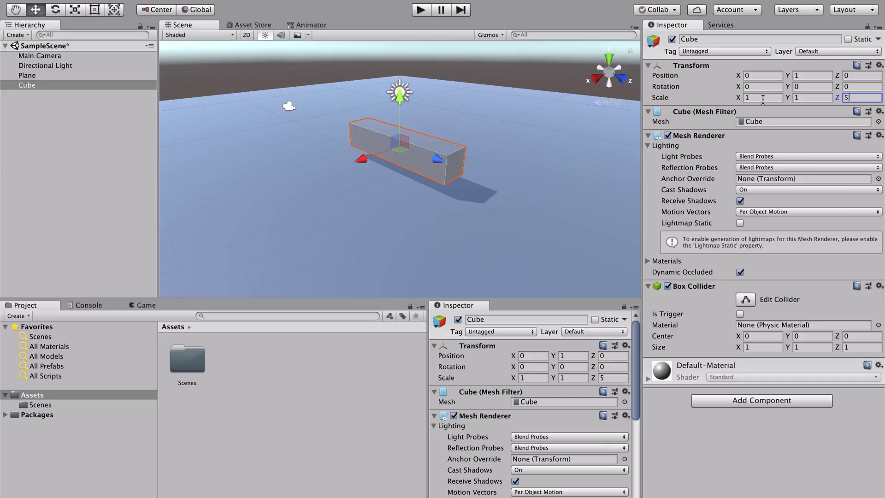
left_click(757, 97)
type("2")
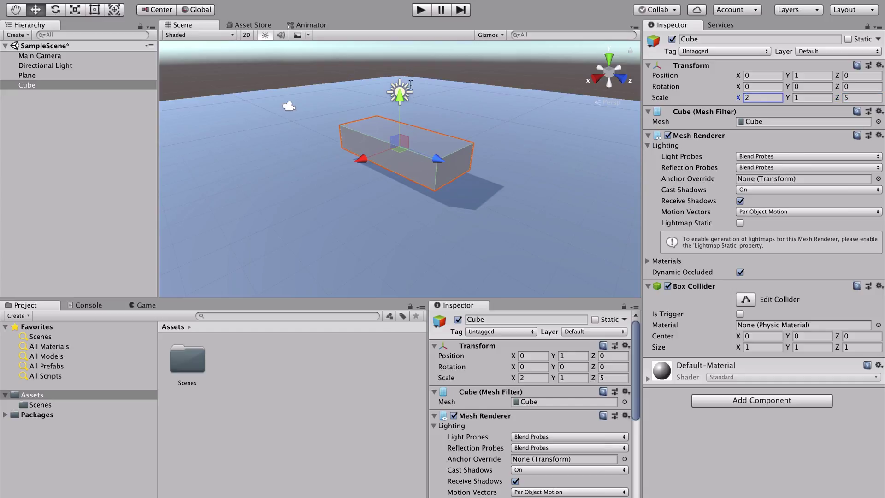
left_click_drag(400, 99, 399, 92)
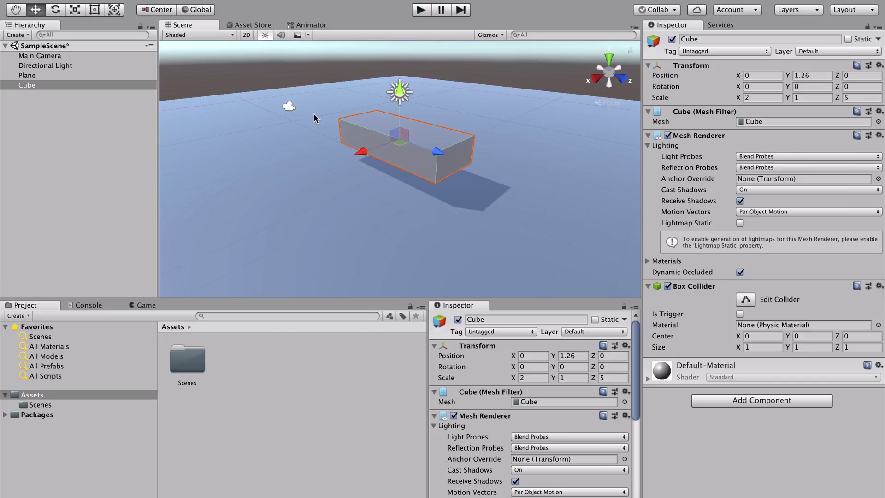
Step: Rename the cube to Body and view the scene from the top
left_click(51, 86)
type("Body")
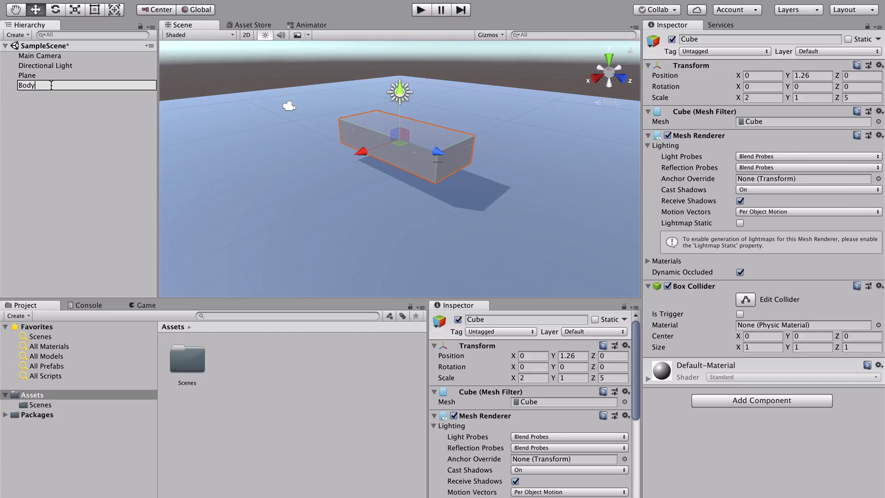
key("Return")
left_click(607, 56)
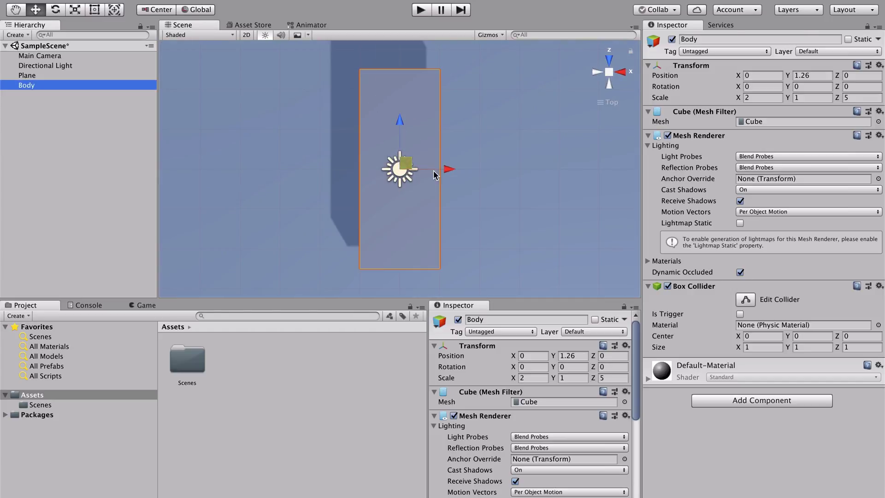
Step: Create a new material asset named Car
right_click(262, 364)
mouse_move(383, 243)
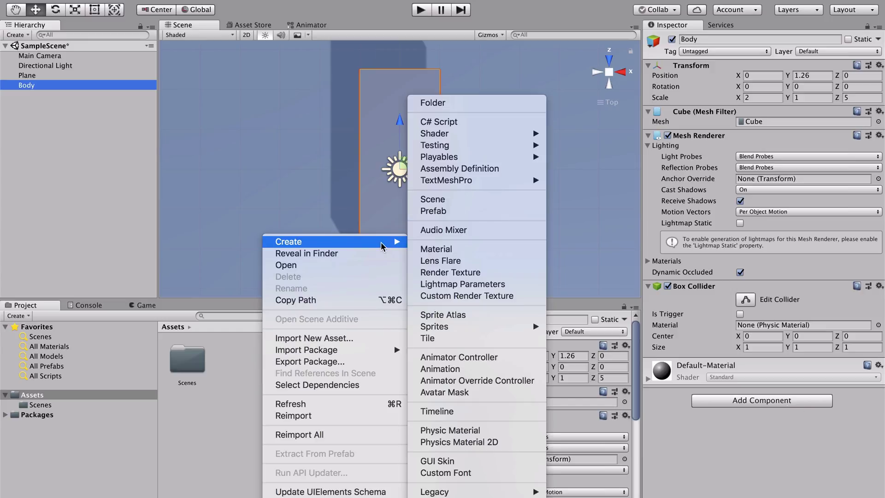
left_click(479, 249)
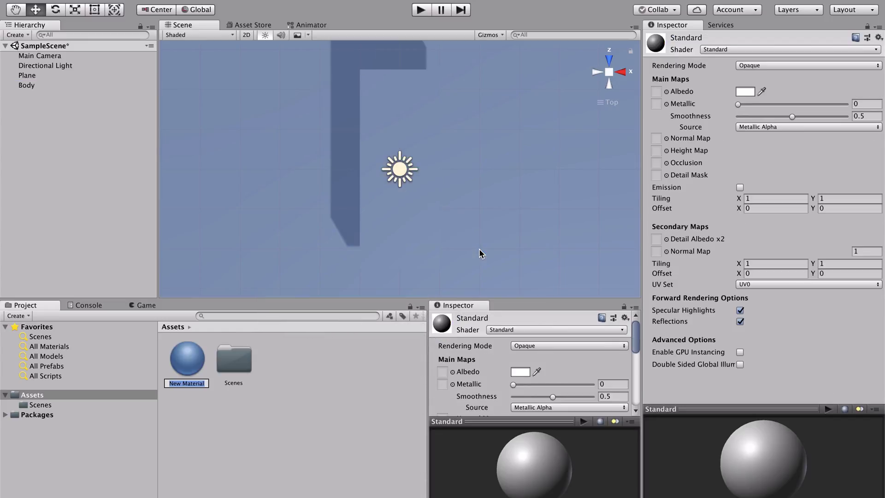
type("Car")
key("Return")
Step: Apply Car to Body, set its albedo to red FF0000, and add an empty GameObject
left_click_drag(196, 364, 379, 121)
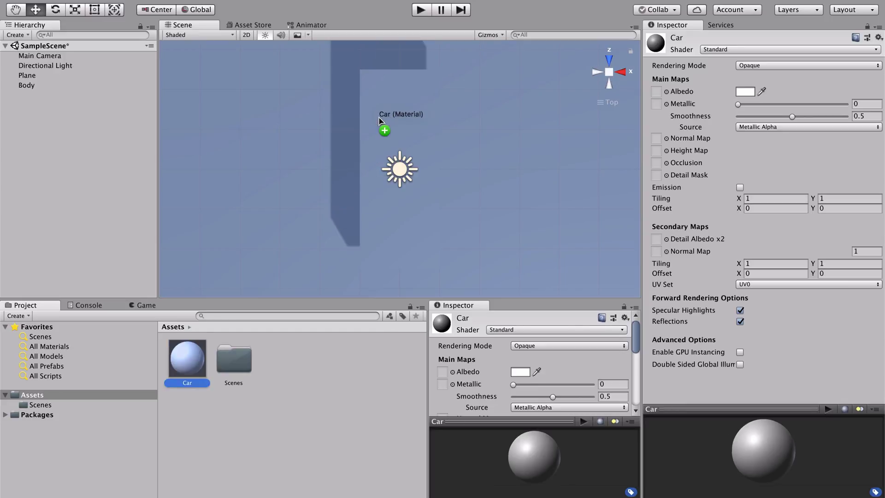
left_click(746, 91)
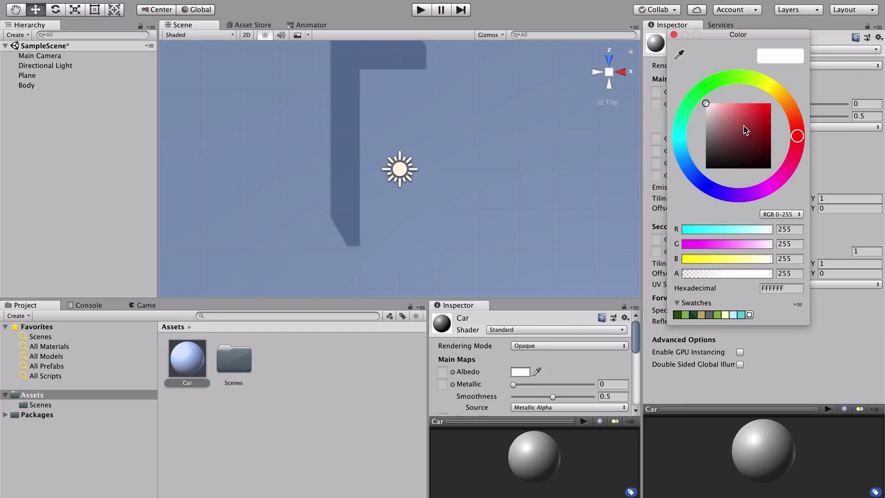
left_click_drag(745, 131, 776, 101)
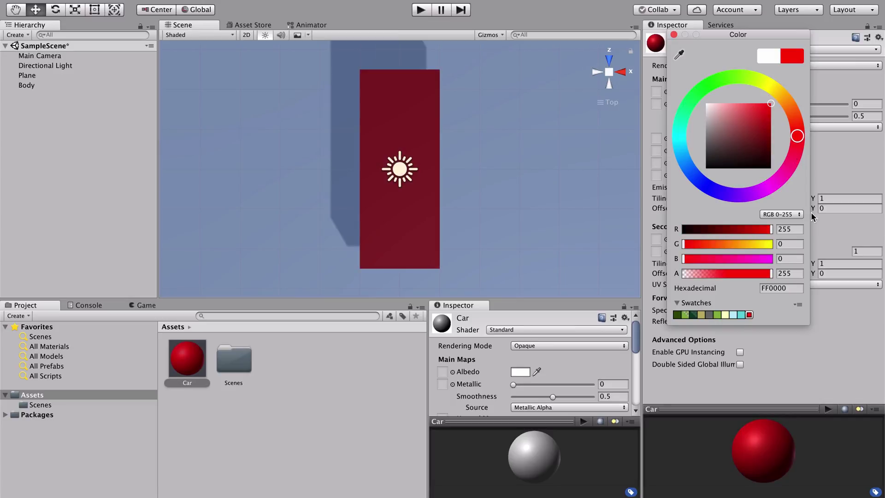
left_click(401, 89)
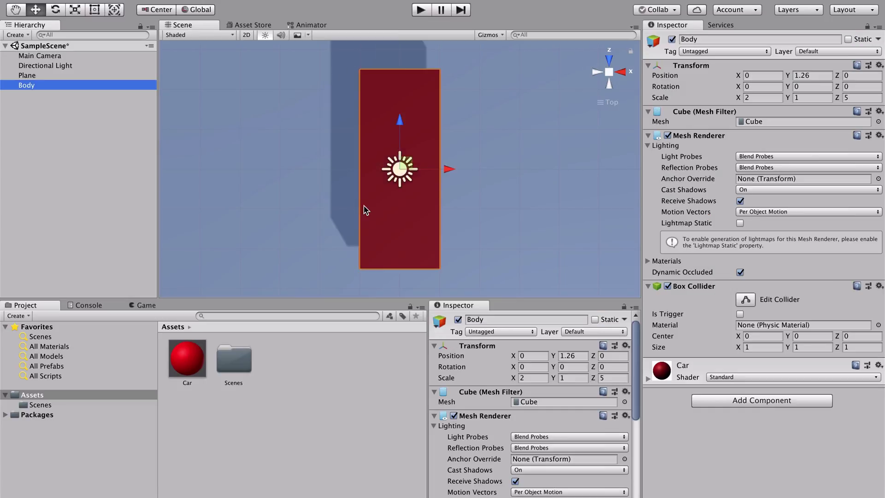
key("shift+super+n")
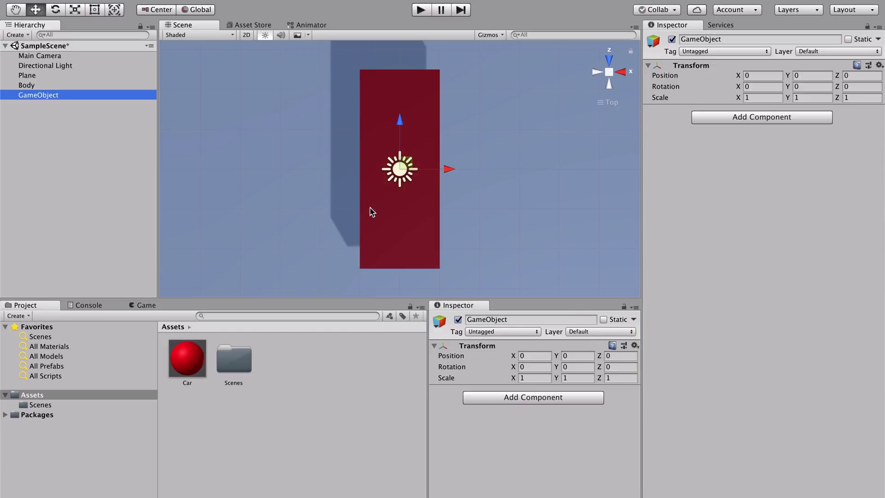
Step: Move the empty object to the body's front right corner, forward at Z 1.81
left_click_drag(404, 166, 444, 98)
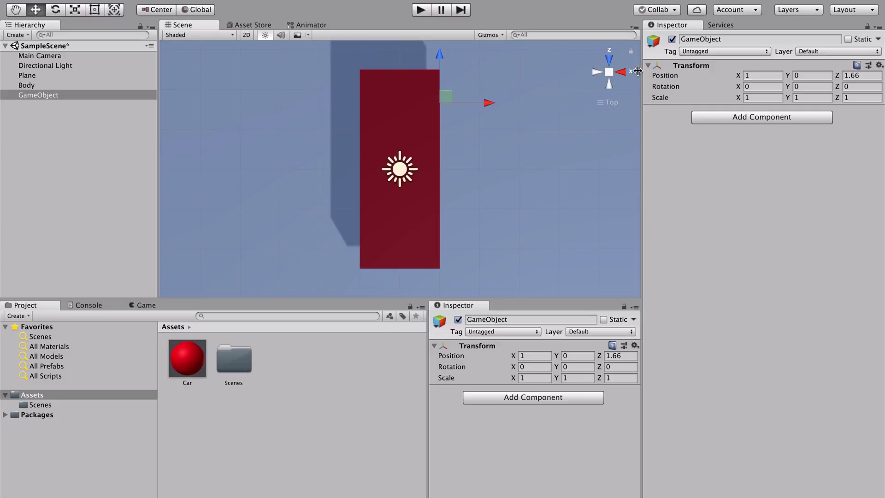
left_click(622, 74)
left_click_drag(467, 129, 469, 81)
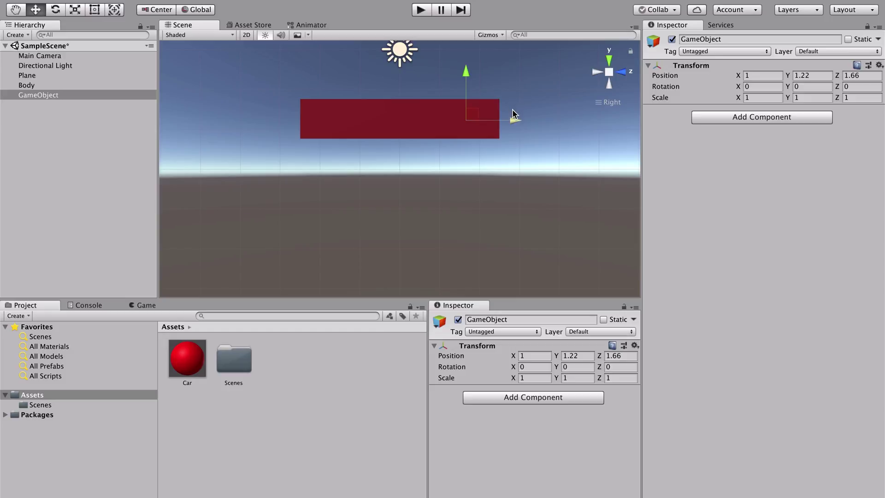
left_click_drag(514, 125, 519, 123)
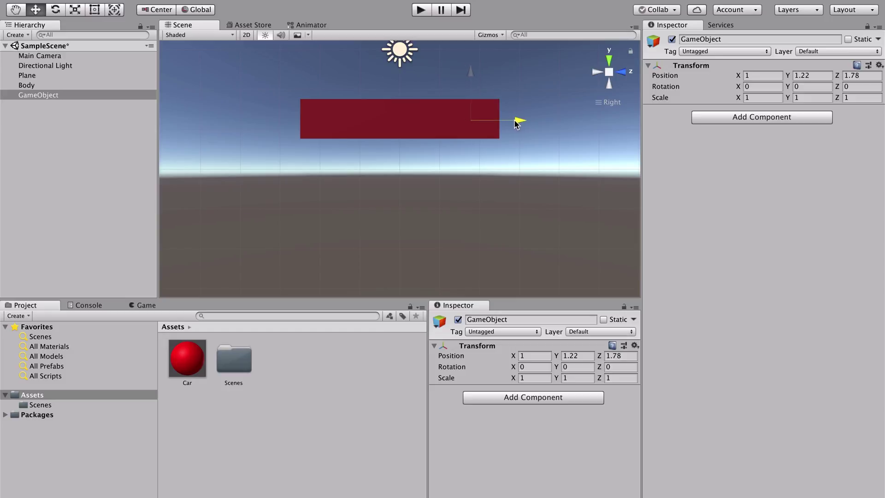
Step: Add a Wheel Collider, lower it to Y 1.1, and rename it FRW
left_click(760, 117)
type("whee")
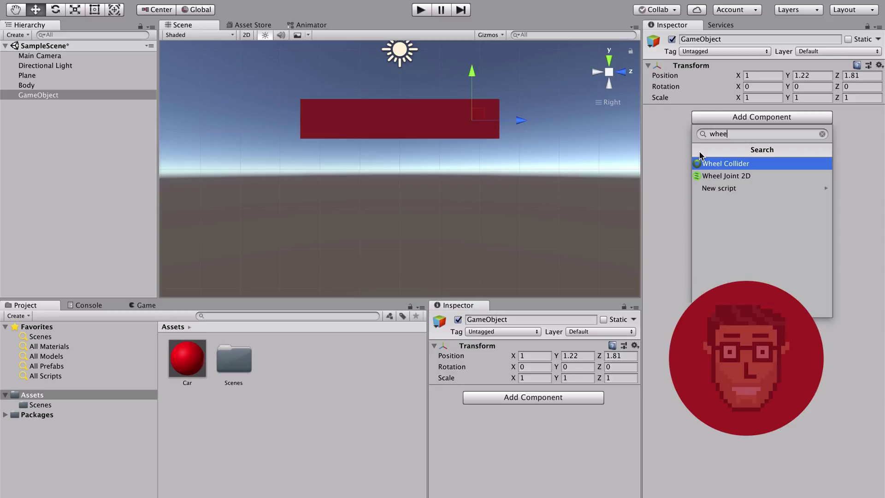
key("Return")
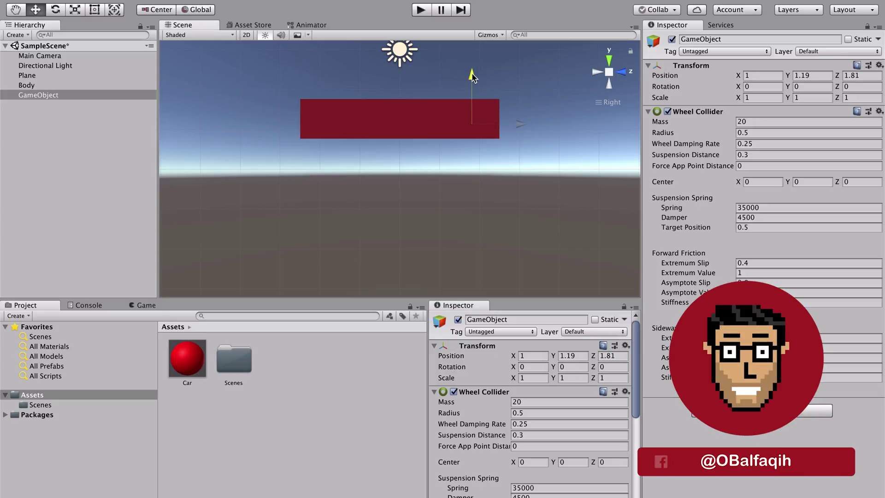
left_click_drag(471, 71, 472, 75)
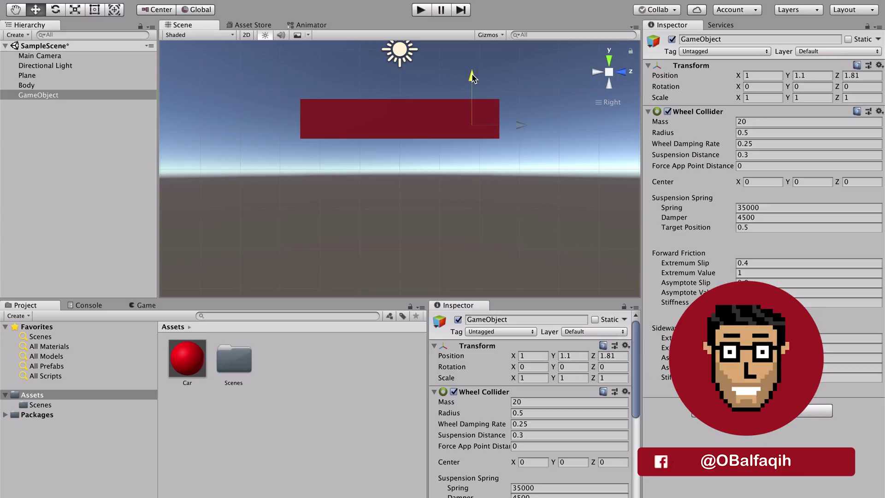
left_click(609, 60)
left_click(740, 38)
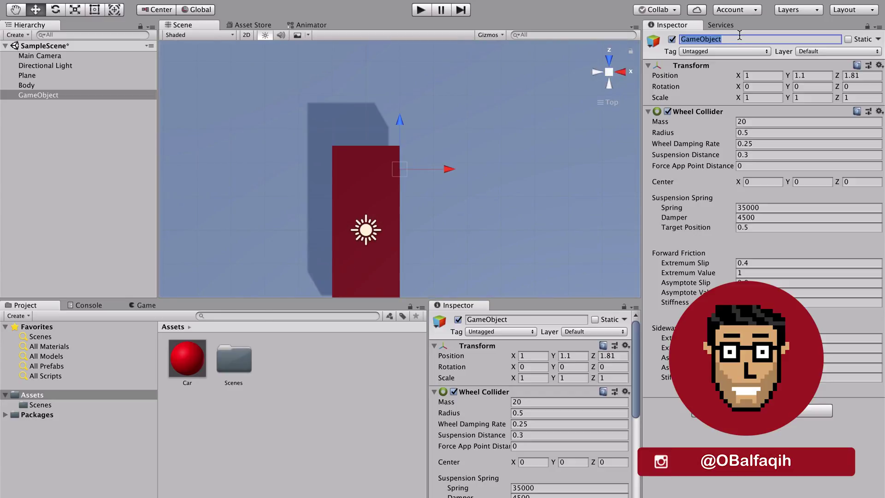
type("FRW")
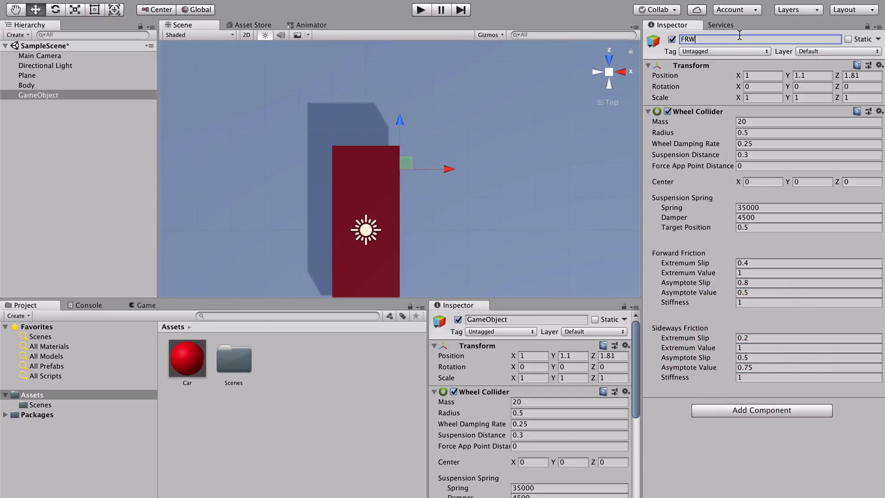
key("Return")
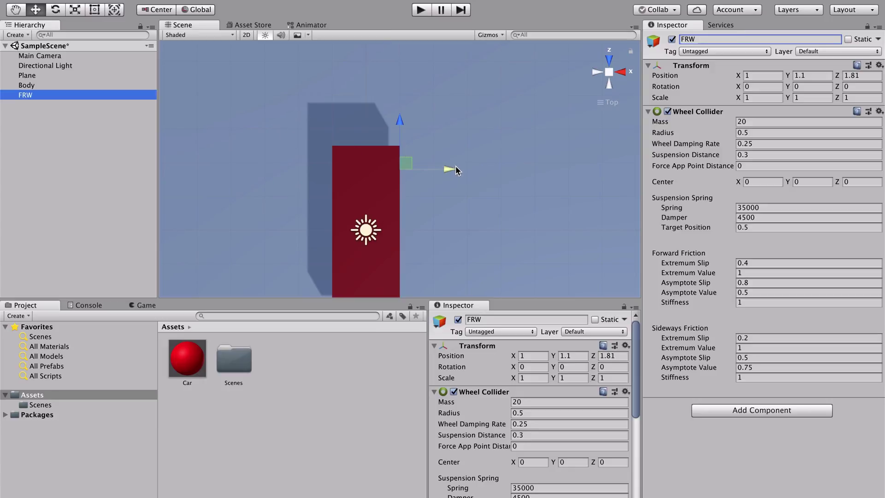
Step: Duplicate FRW, move the copy to the left side at X -1.02, and name it FLW
key("ctrl+d")
left_click_drag(447, 170, 381, 177)
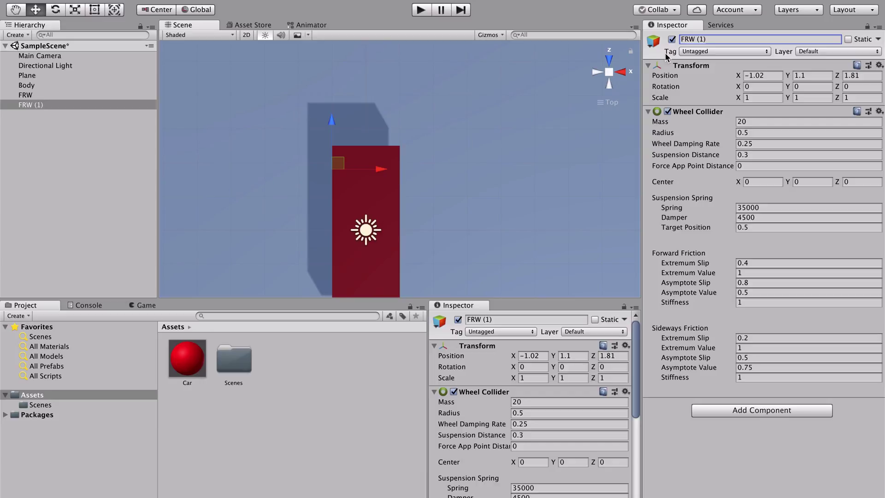
left_click(715, 41)
key("BackSpace")
key("BackSpace")
key("BackSpace")
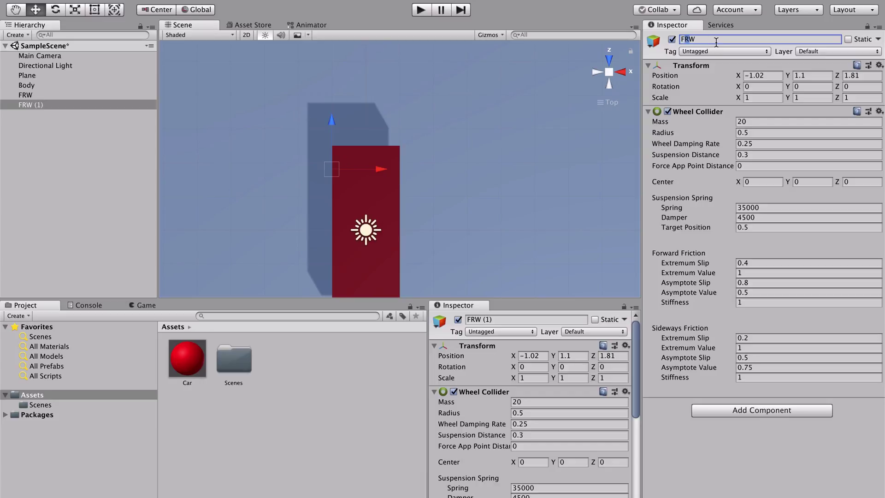
type("FLW")
Step: Duplicate both front wheels, move the copies to the rear, and rename them BRW and BLW
left_click(26, 95, "shift")
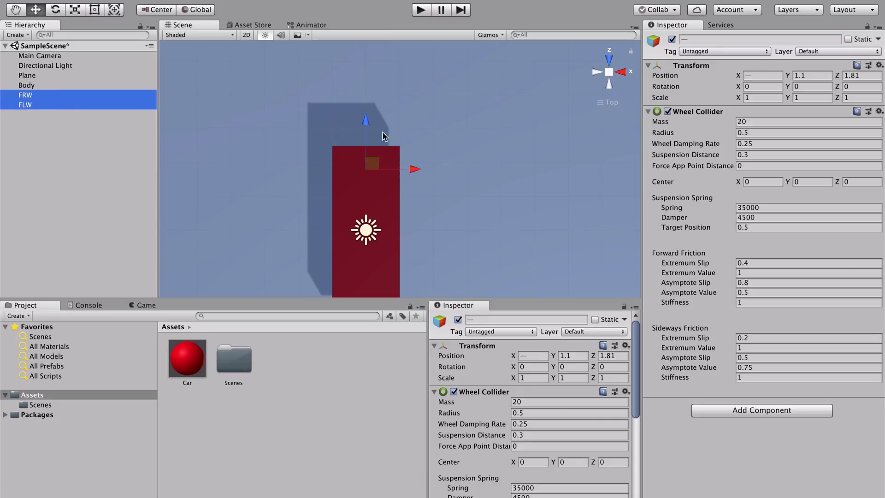
key("ctrl+d")
left_click_drag(378, 135, 366, 184)
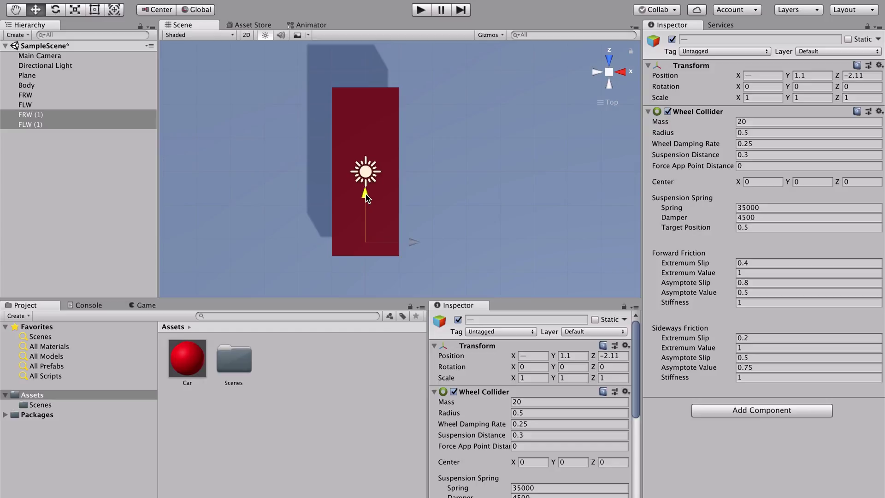
left_click(737, 38)
key("shift+Right")
type("B")
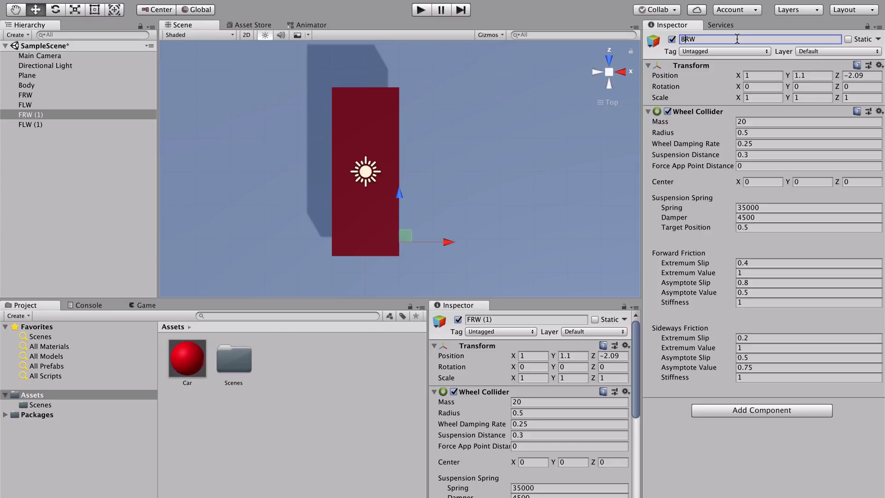
Step: Check the wheel selections, frame the Body, and create a new empty GameObject
left_click(40, 123, "shift")
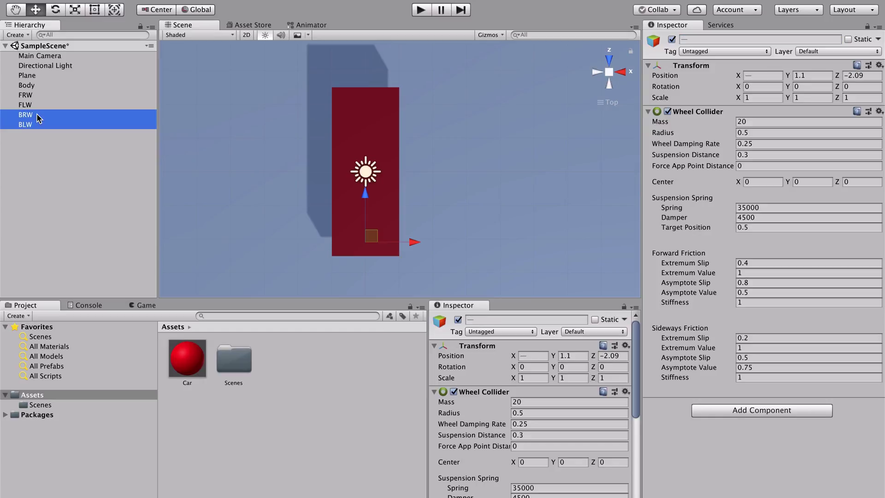
left_click(58, 96)
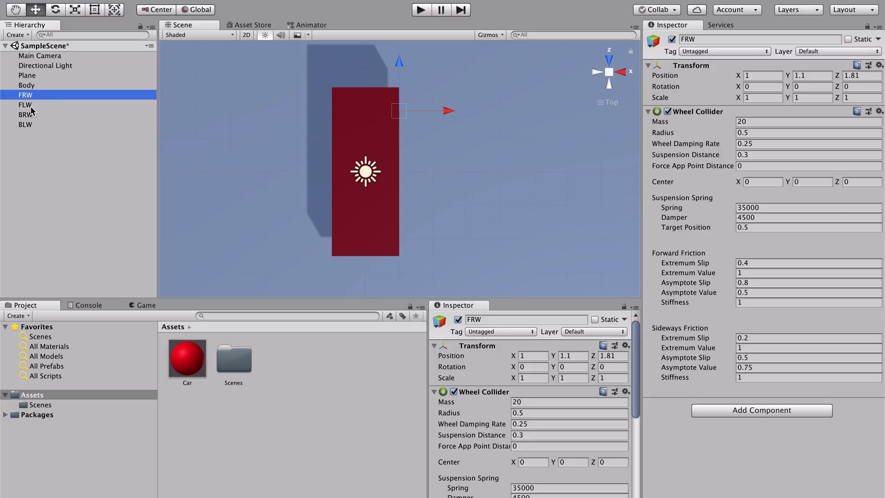
left_click(30, 106, "shift")
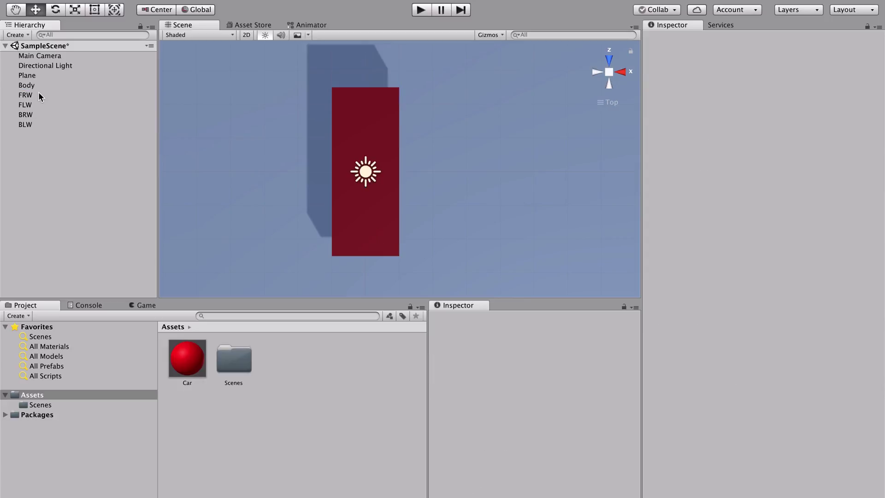
double_click(87, 85)
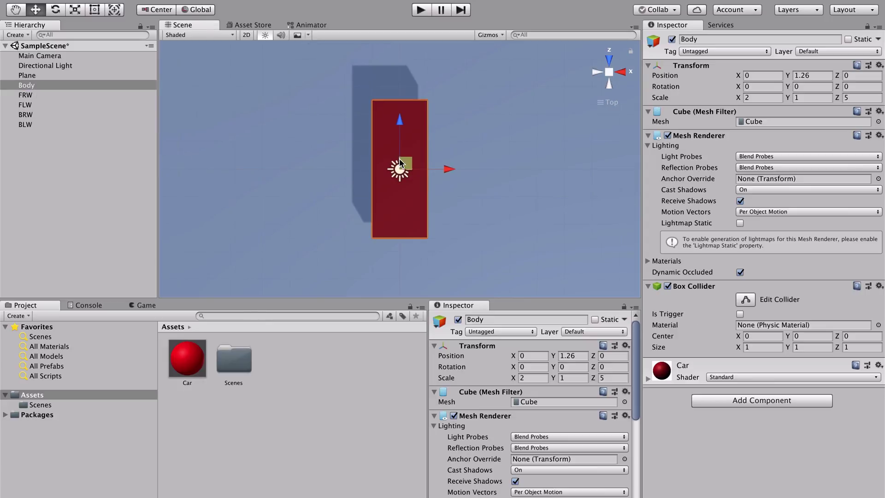
key("ctrl+shift+n")
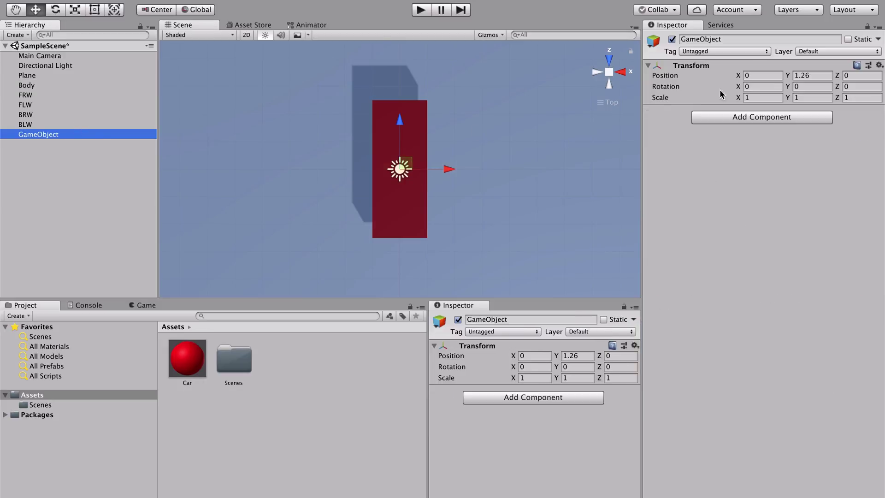
Step: Name the empty object Car and nest Body, FRW, FLW, BRW and BLW under it
left_click(737, 39)
type("Car")
key("Return")
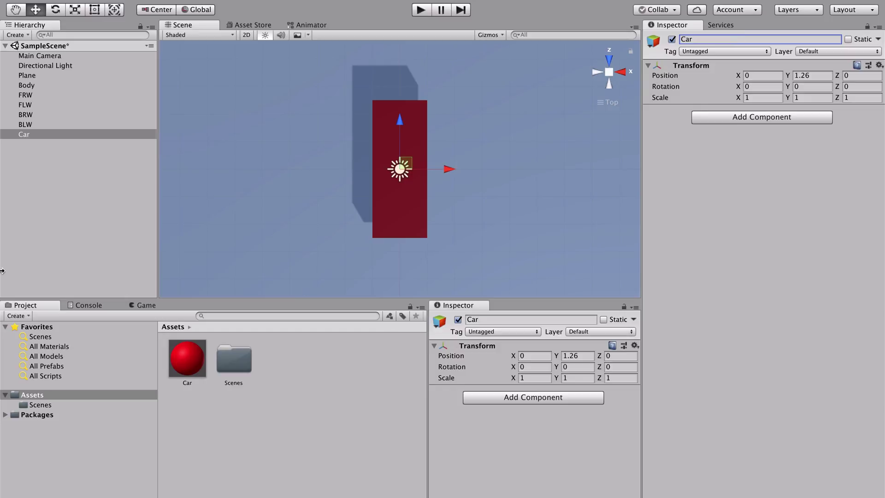
left_click(31, 126)
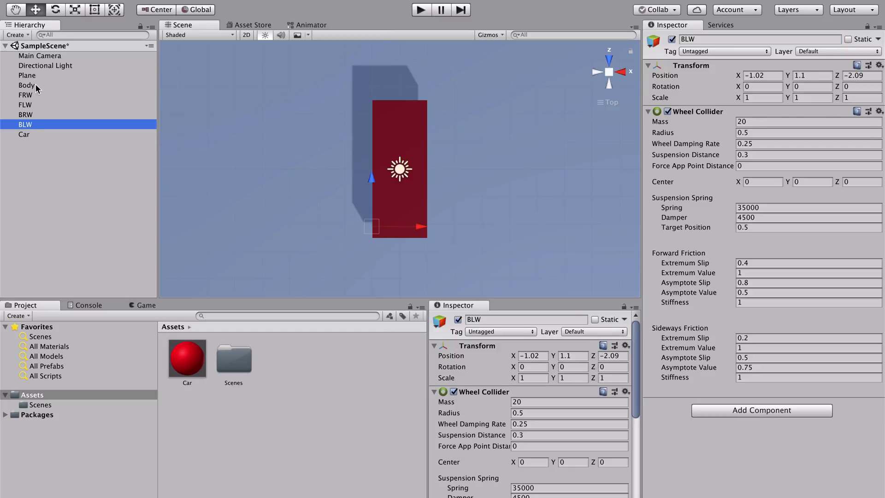
left_click_drag(35, 84, 25, 134, "shift")
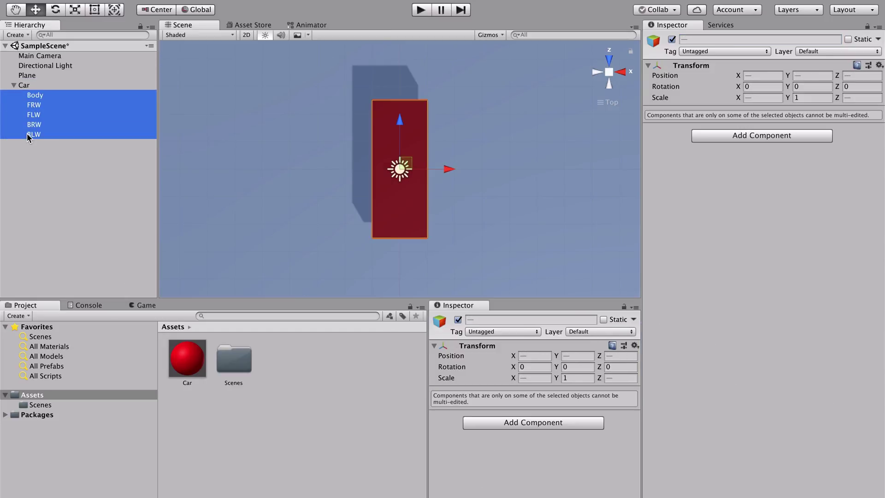
left_click(387, 185)
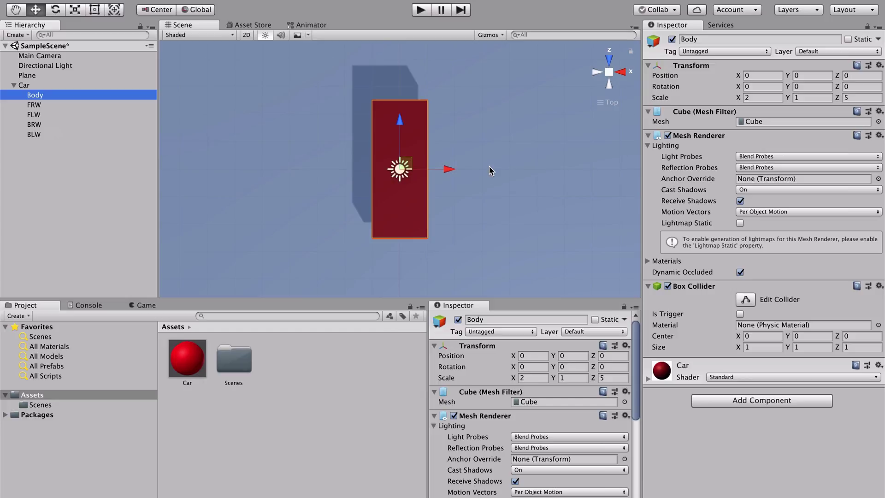
Step: Add a Rigidbody component to the Car parent object
left_click(24, 86)
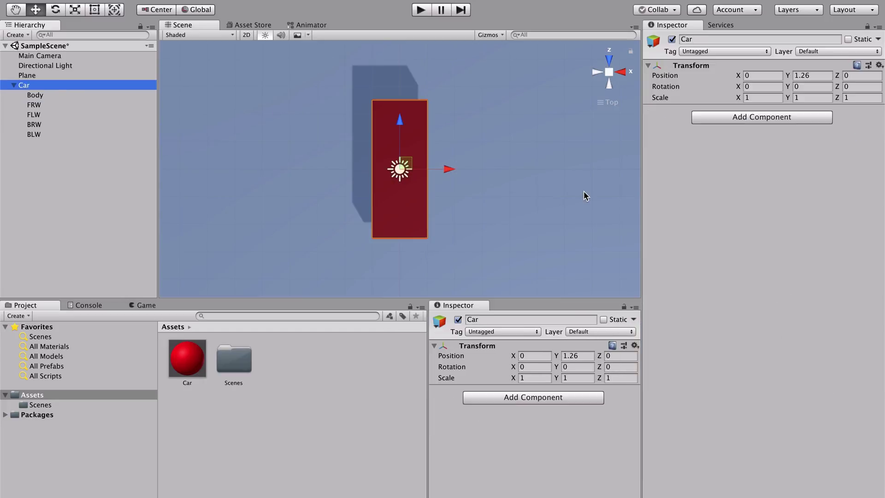
left_click(777, 118)
type("rigid")
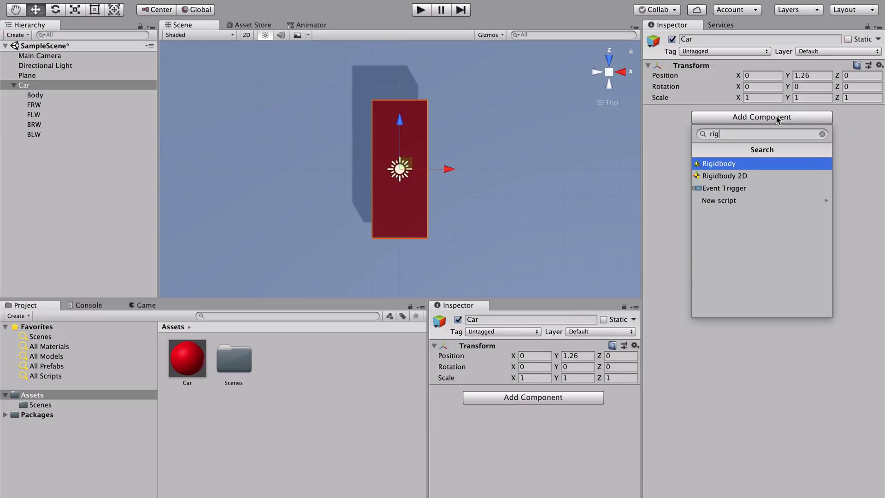
key("Return")
Step: In side view, shift all four wheel colliders slightly forward along the body
left_click(620, 75)
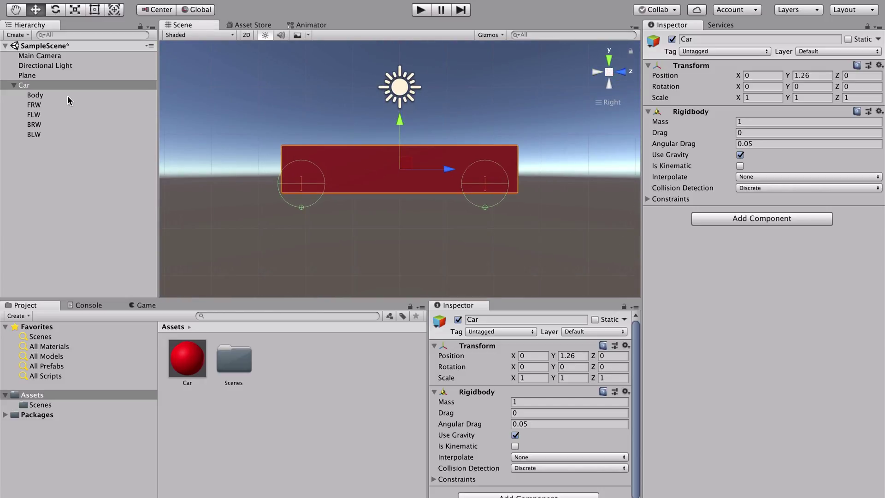
left_click(44, 107)
left_click(42, 133, "shift")
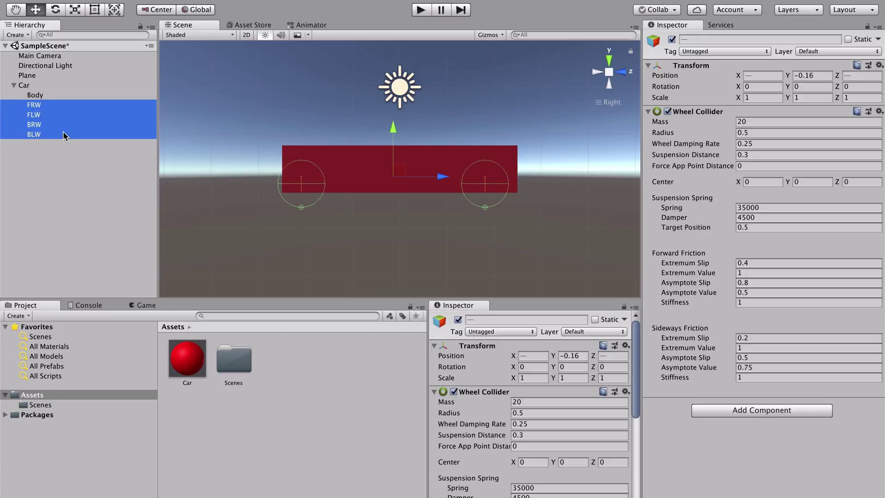
left_click_drag(442, 181, 448, 182)
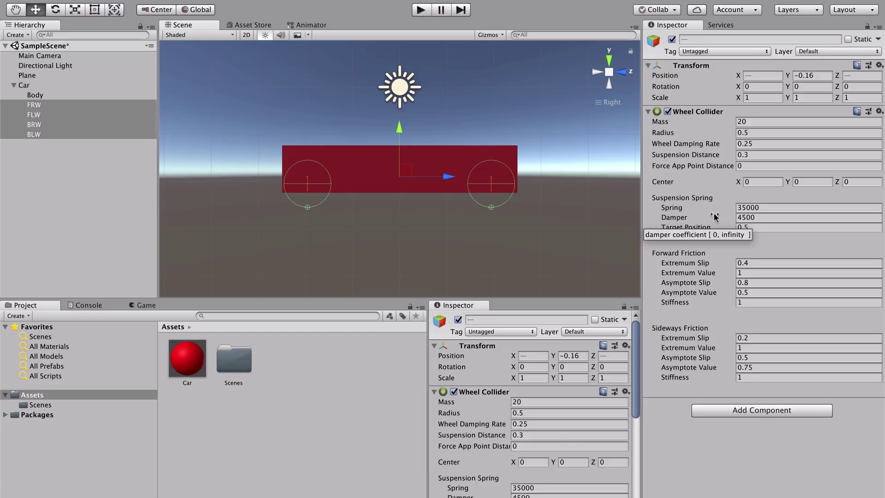
left_click(37, 85)
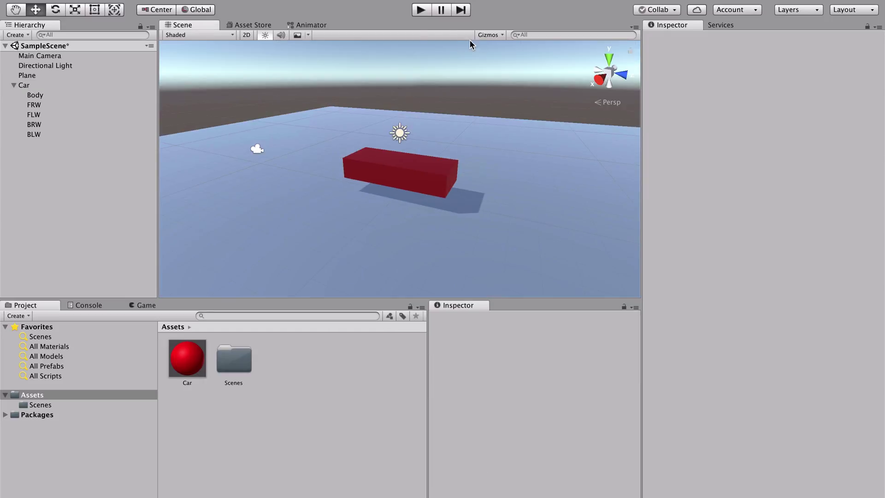
left_click(50, 85)
key("ctrl+p")
left_click(513, 159)
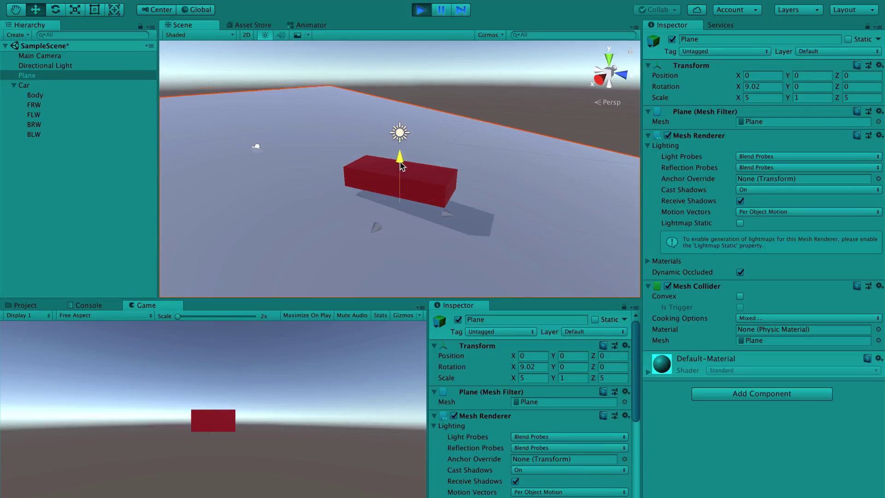
left_click(374, 173)
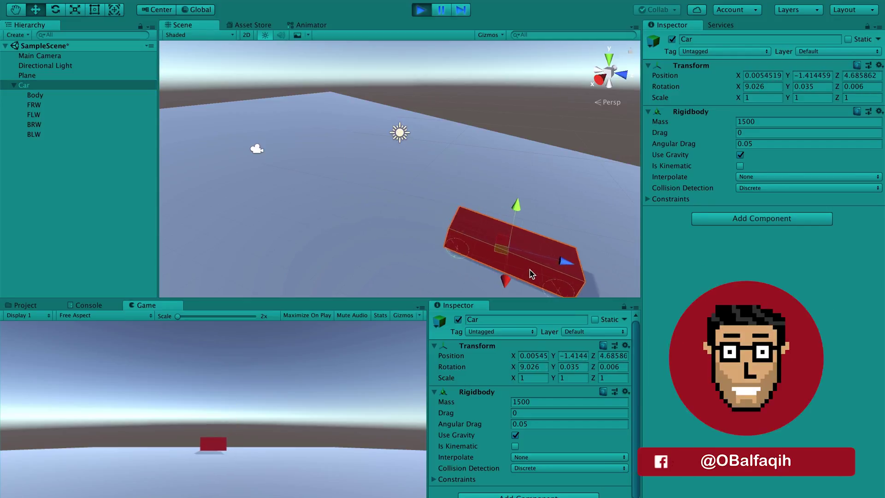
left_click(423, 11)
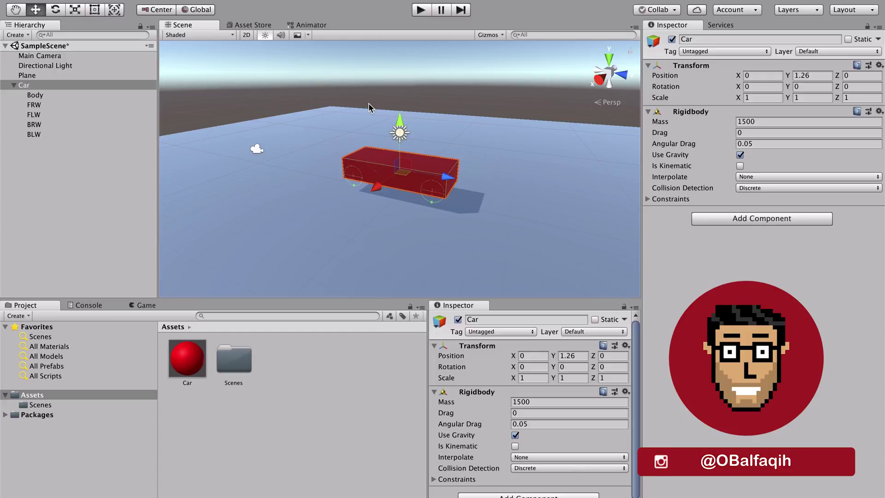
Step: Create and attach a new CarController script to Car, then open it in the code editor
left_click(388, 198)
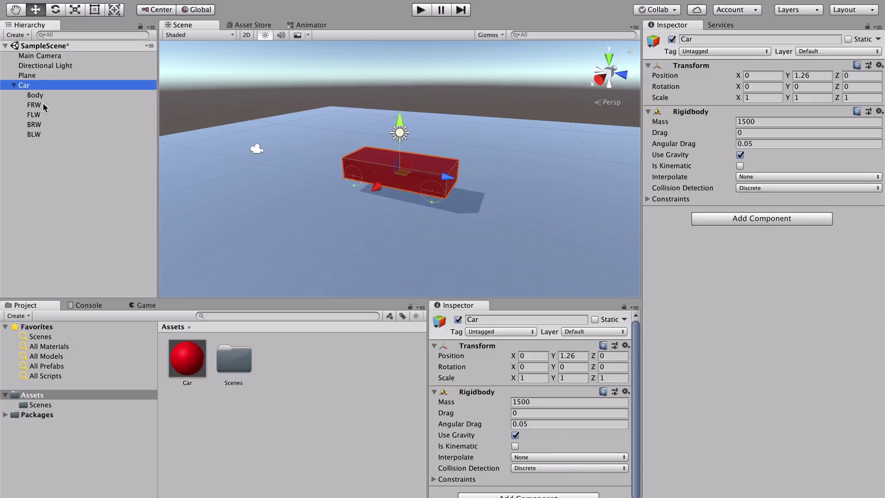
left_click(776, 217)
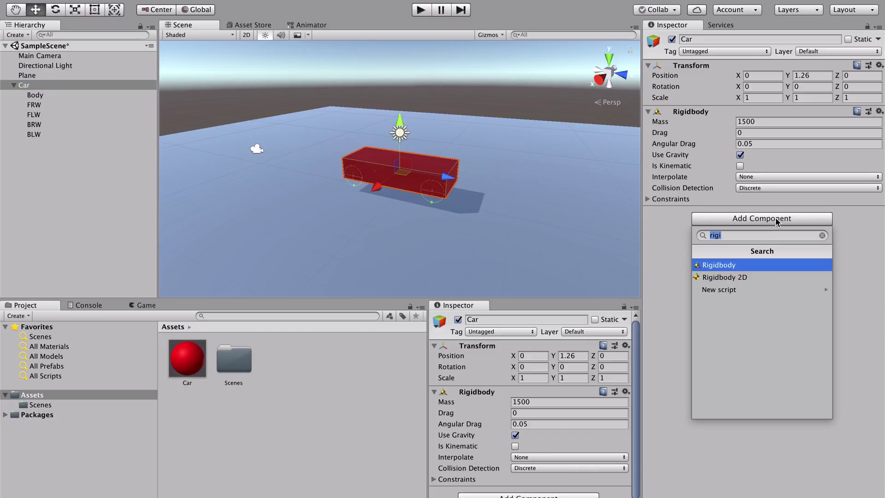
key("BackSpace")
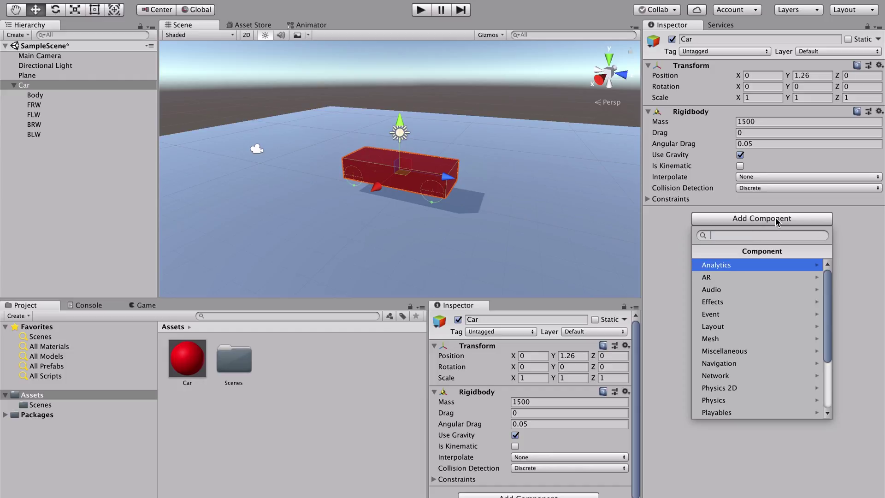
type("Car")
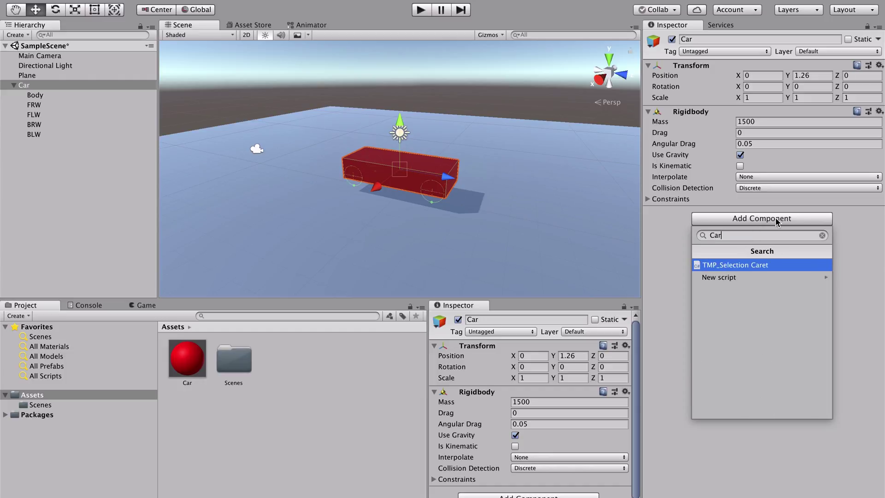
type("Contro")
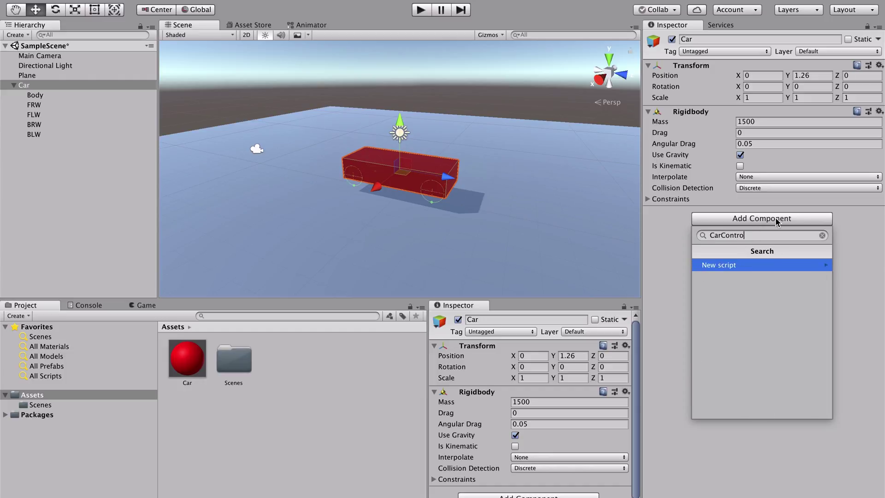
type("ller")
key("Return")
left_click(773, 408)
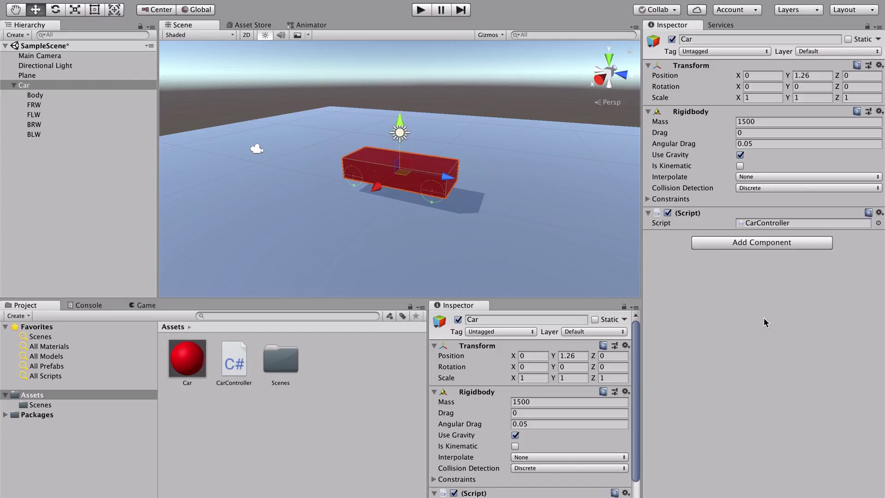
double_click(791, 223)
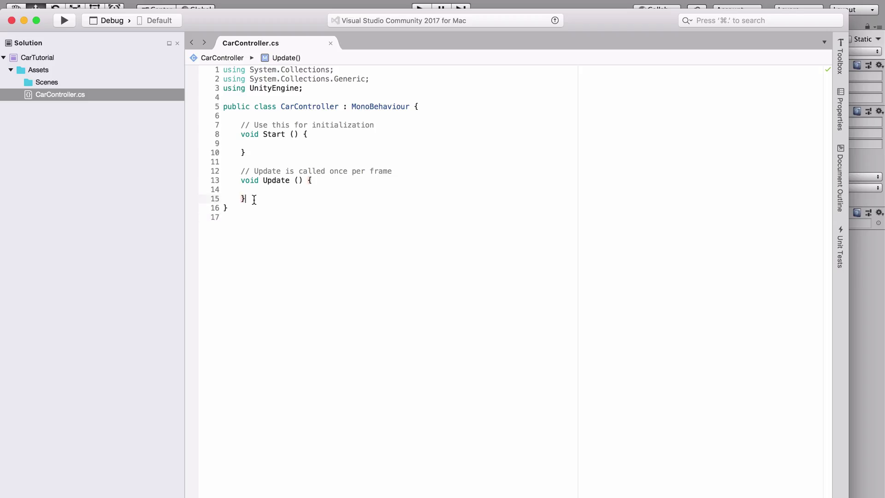
Step: Delete the default Start and Update methods and declare public WheelCollider[] front_wheels
left_click_drag(254, 199, 240, 118)
key("BackSpace")
type("p")
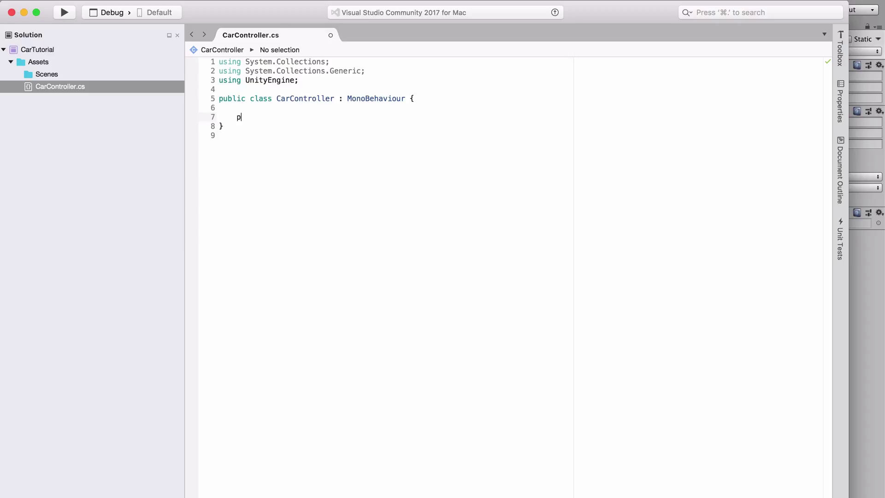
type("ublic Wheel")
key("Down")
key("Down")
key("Return")
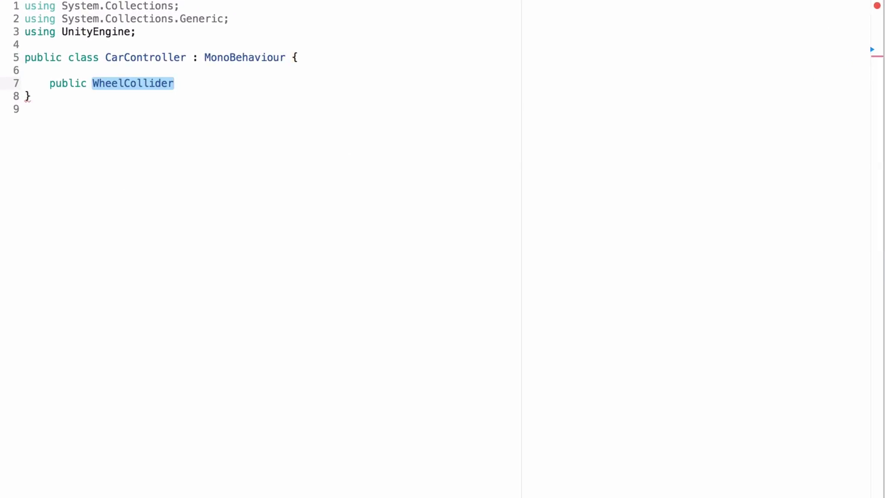
type("[] ")
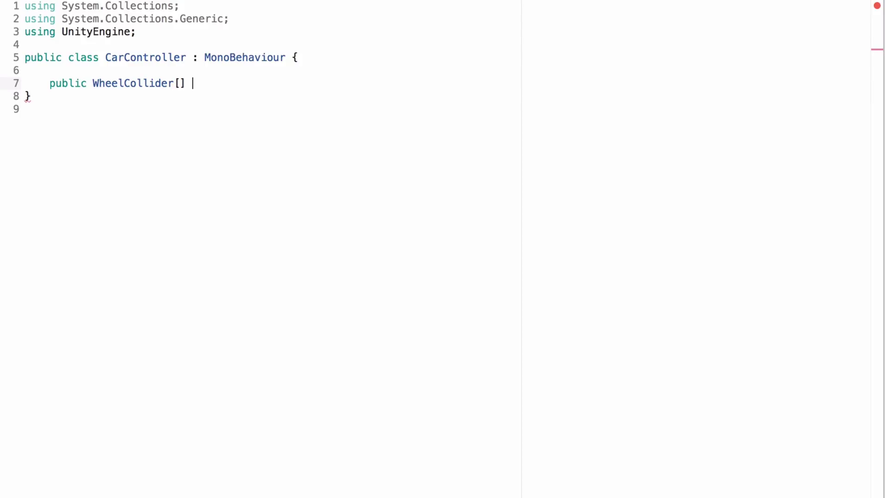
type("front")
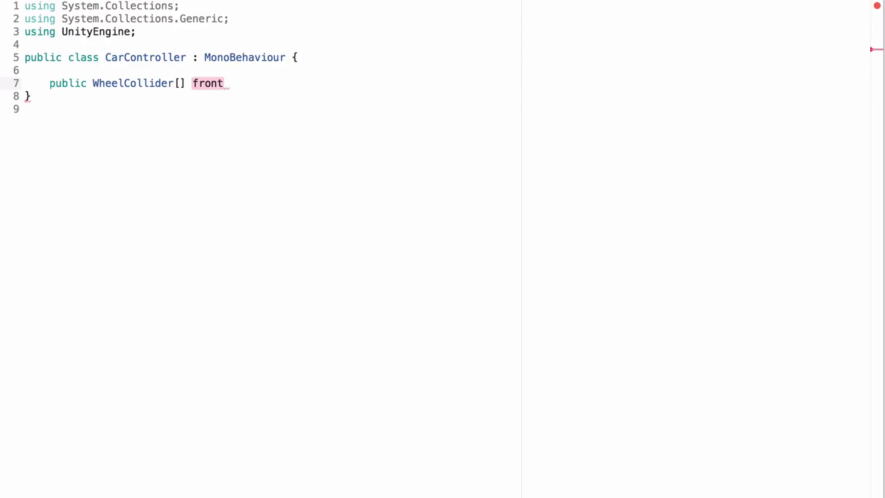
type("_wheels")
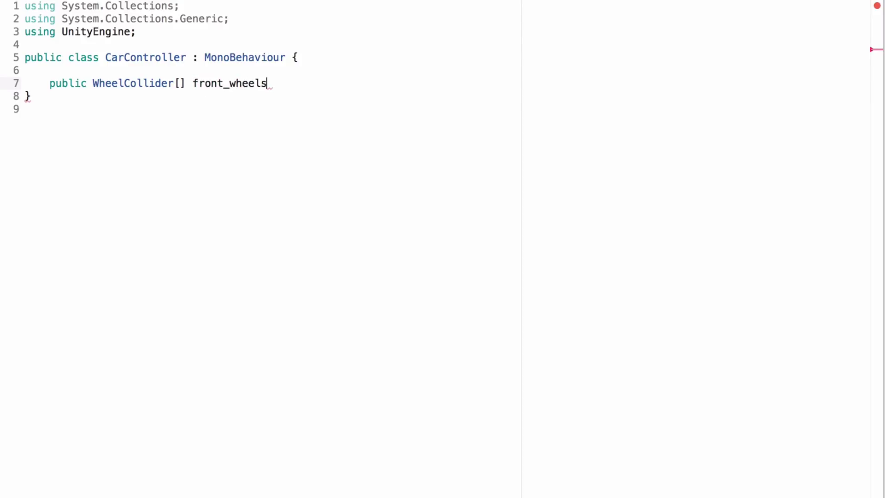
type(";")
Step: Add public float fields maxSpeed = 500.0f and maxSteer = 30.0f
key("Return")
type("public")
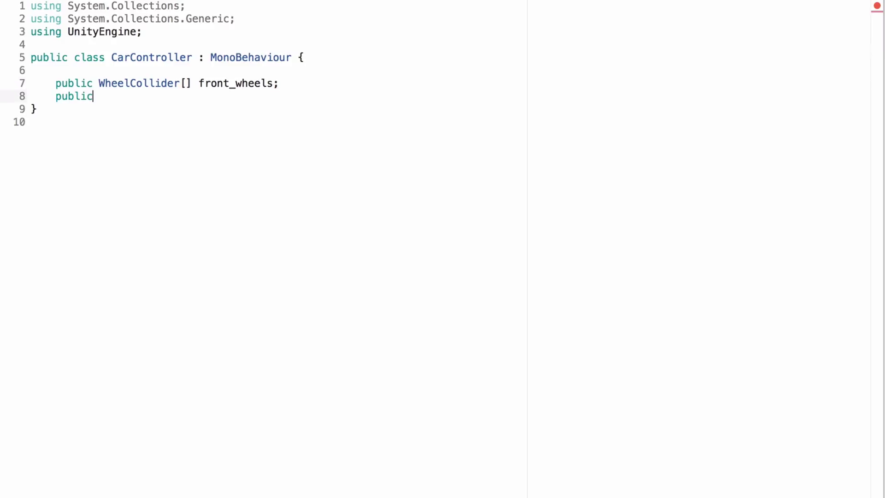
type(" f")
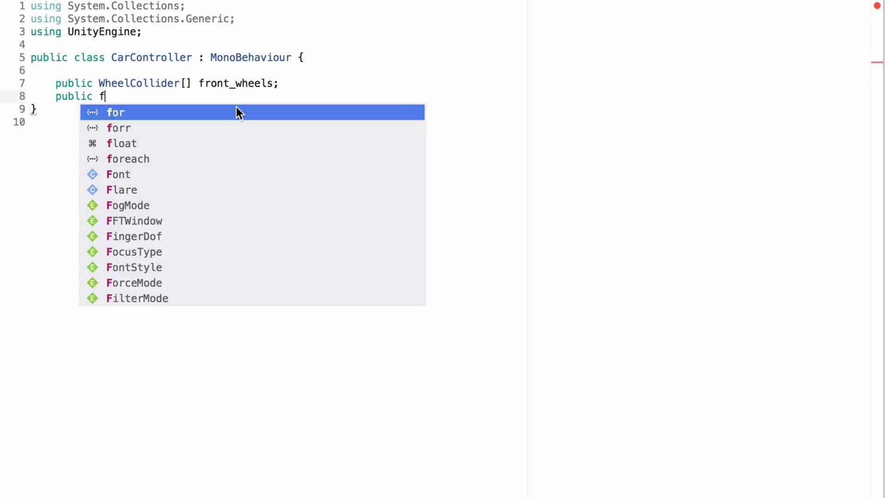
type("loat max")
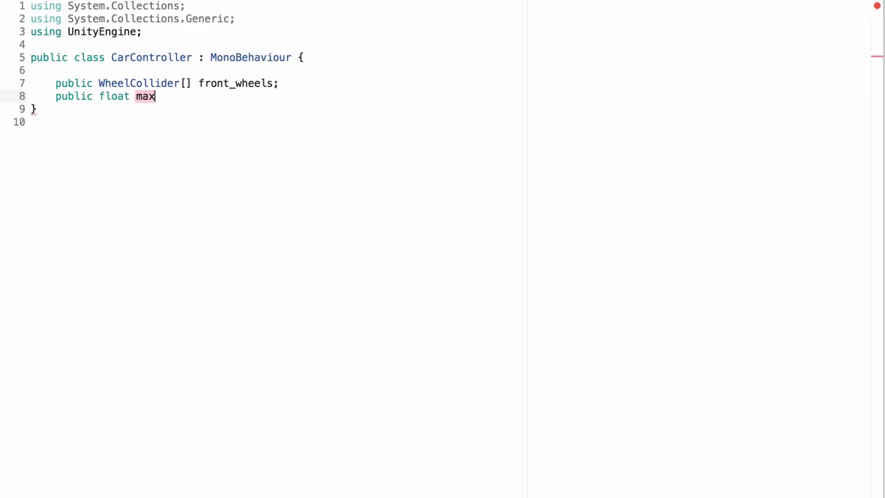
type("Speed = ")
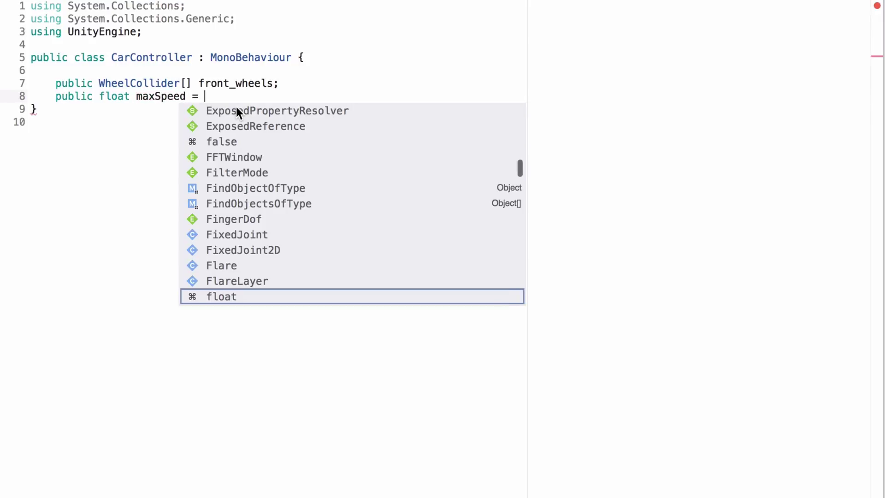
type("50")
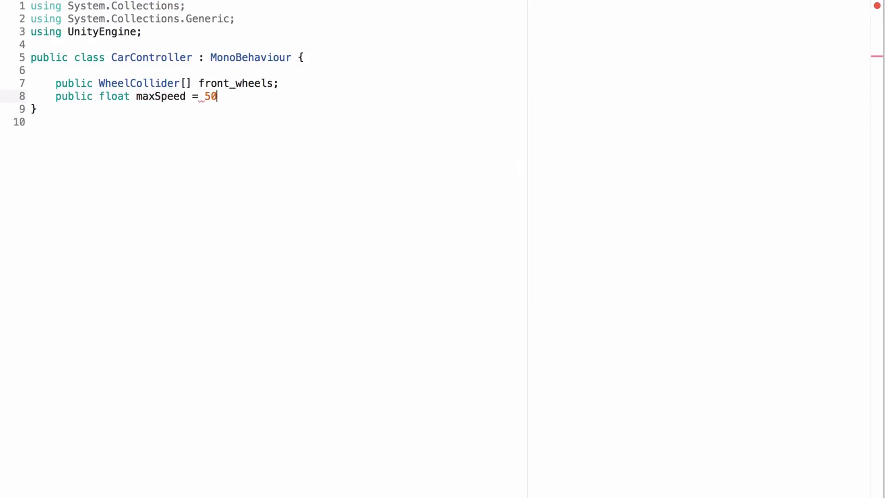
type("0.0f;")
key("Return")
type("public ")
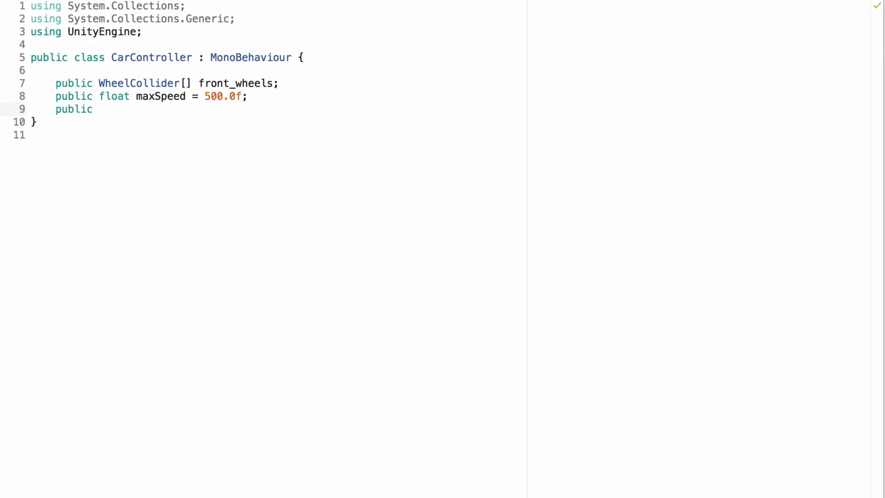
type("float ")
type("maxS")
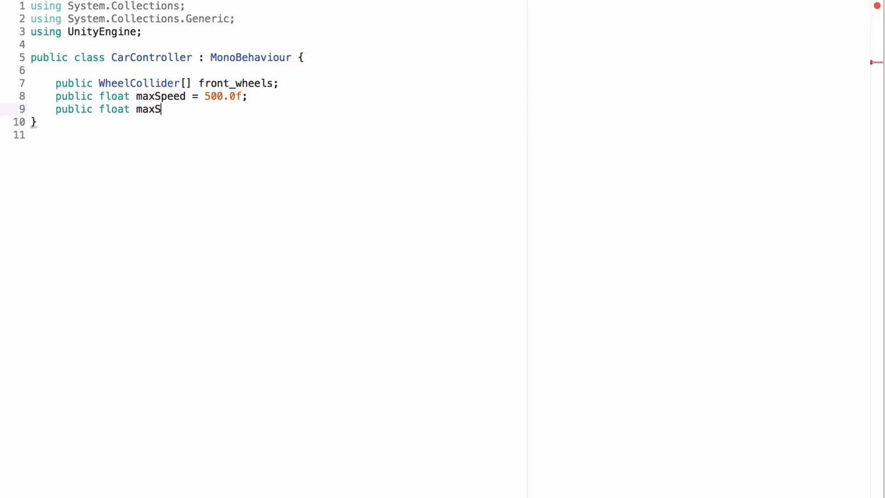
type("teer = ")
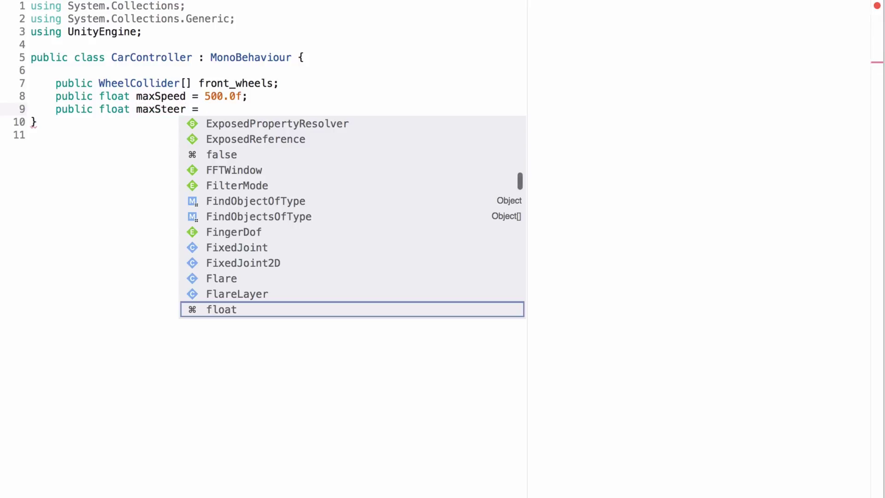
type("30.0f;")
key("Return")
key("Return")
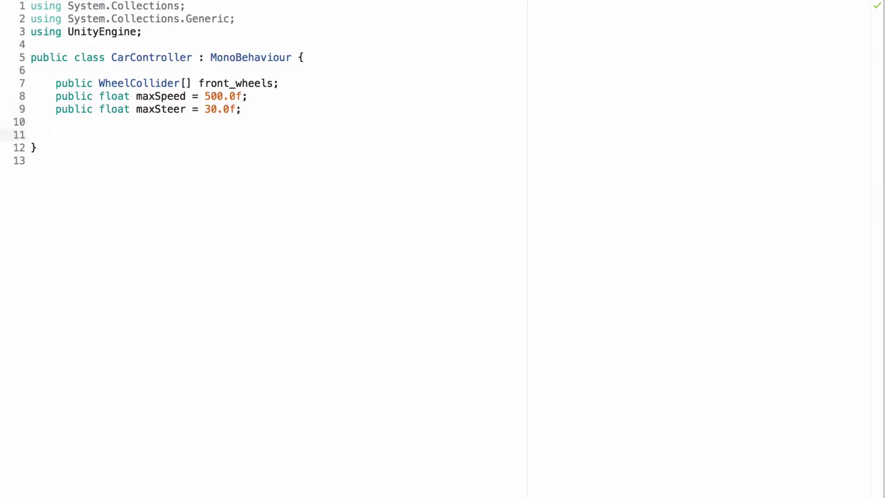
Step: Add a FixedUpdate method starting the line front_wheels[0].motorTorque =
type("private void F")
type("ix")
key("Return")
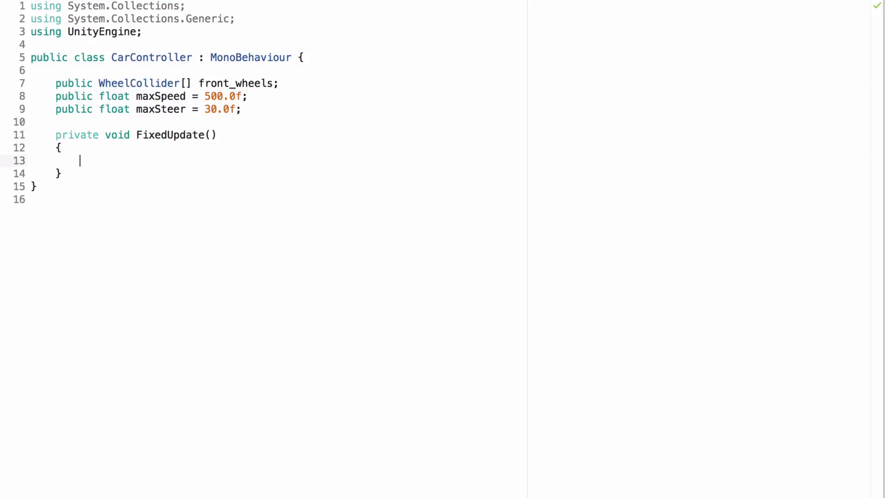
type("f")
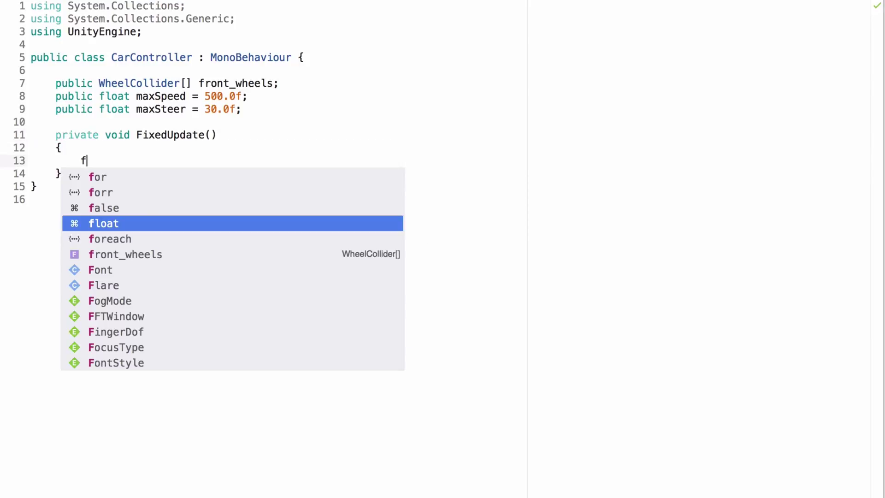
type("ront")
key("Return")
type("[")
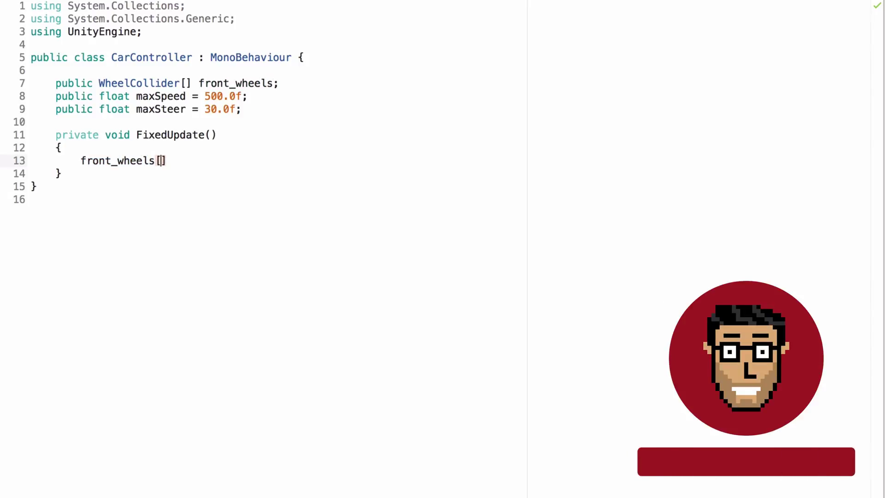
type("0].")
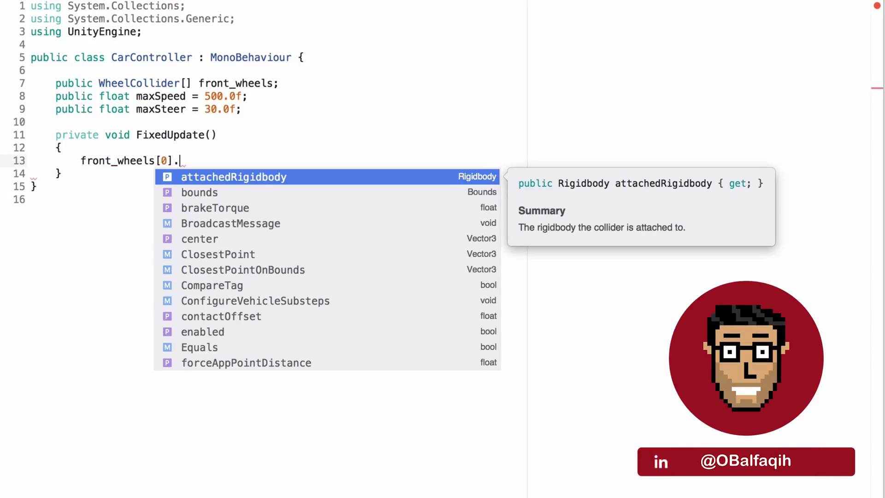
type("to")
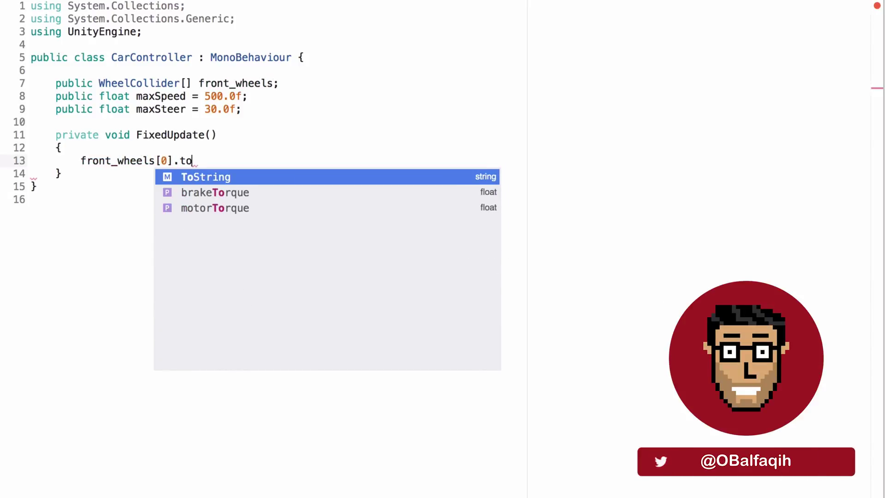
key("Down")
key("Down")
key("Return")
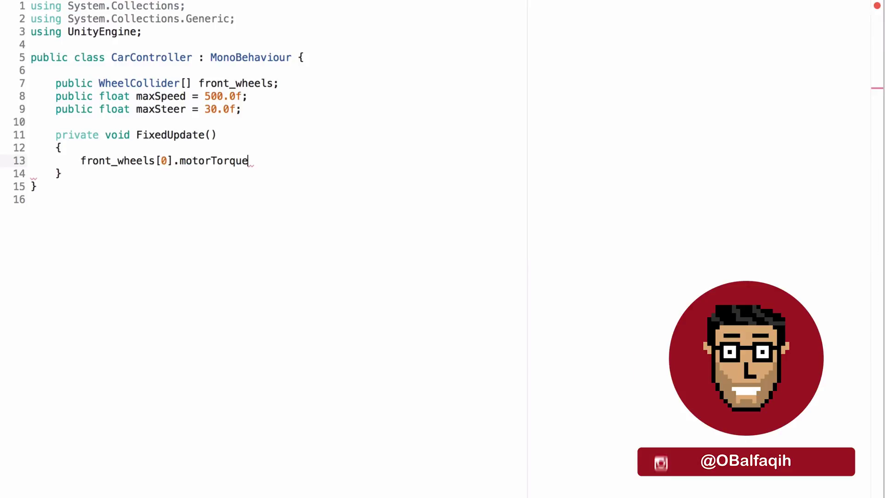
type(" =")
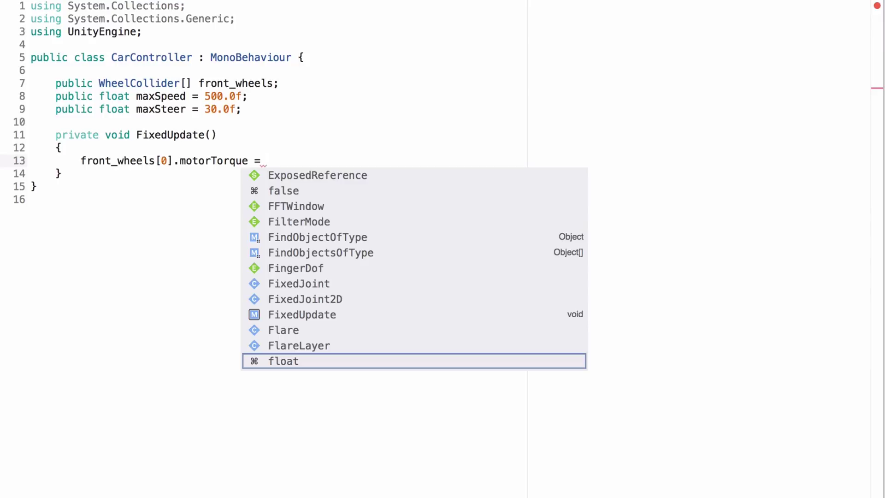
Step: Declare motorT = Input.GetAxis("Vertical") * maxSpeed and assign it to front_wheels[0].motorTorque
left_click(61, 147)
key("Return")
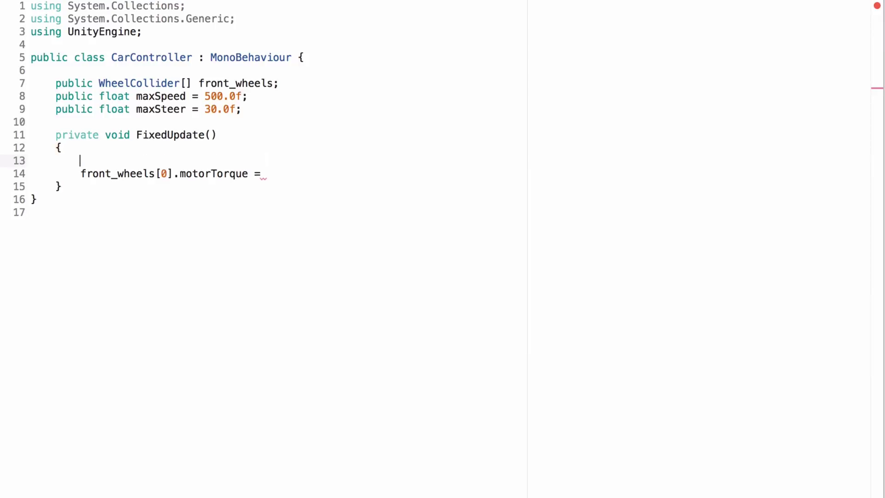
type("float ")
type("motor")
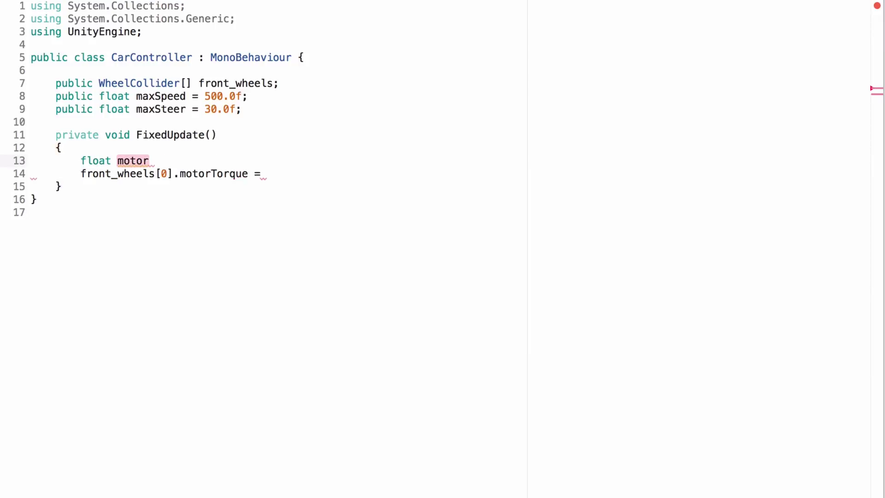
type("T = I")
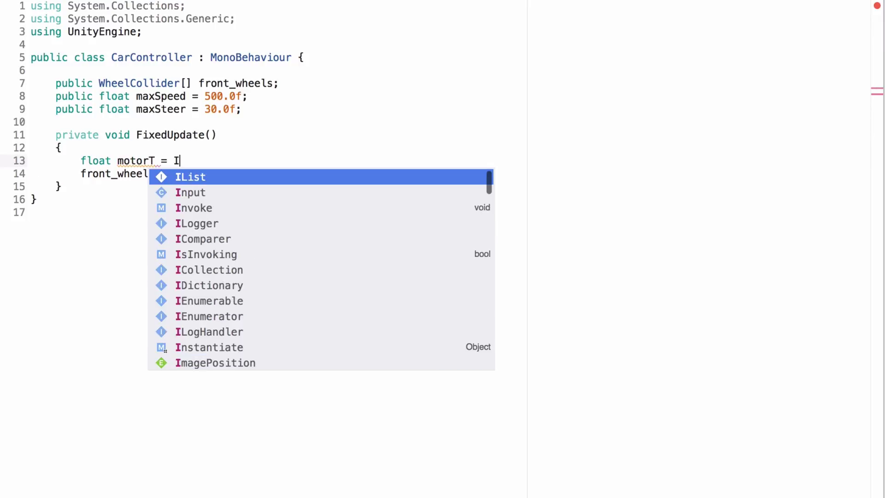
type("nput.ge")
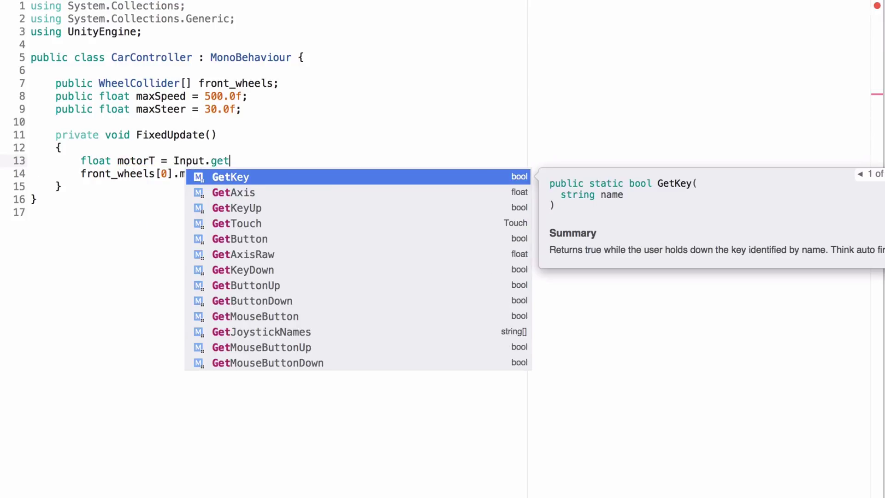
type("t")
key("Down")
key("Down")
key("Up")
type("(\"")
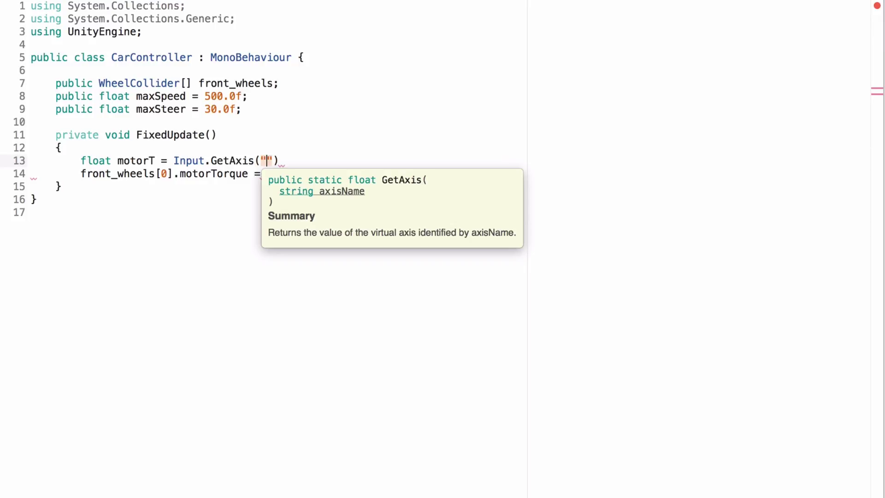
type("Vertic")
type("al")
key("End")
type("* ")
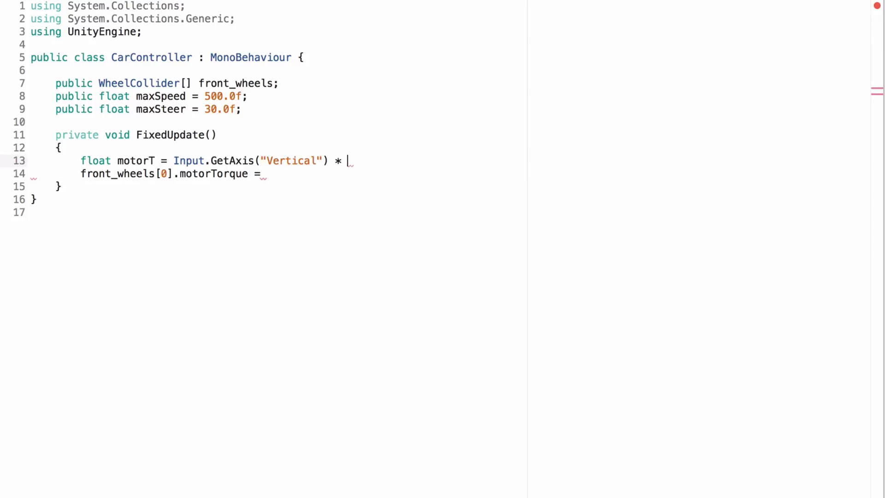
type("max")
key("Return")
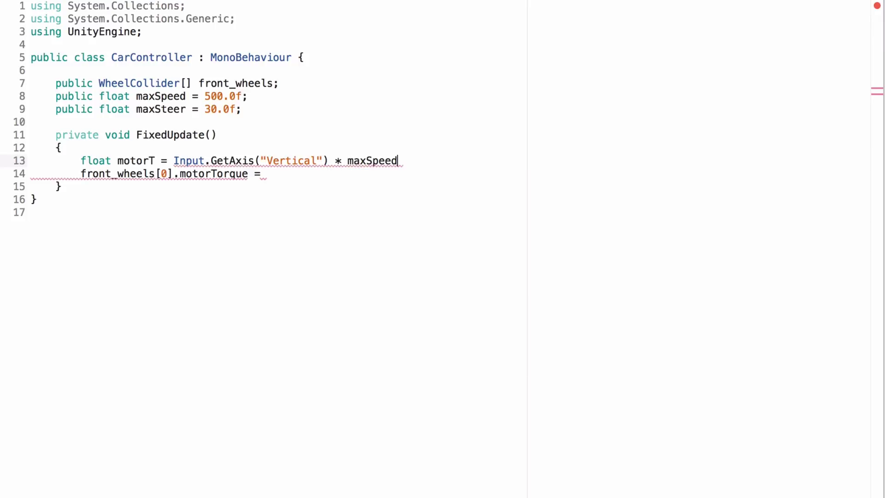
type(";")
key("Down")
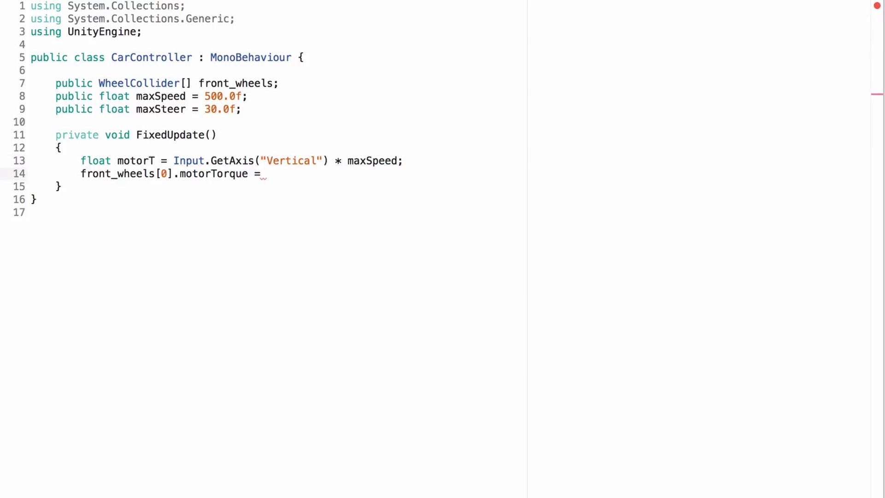
type("motor")
key("Return")
type(";")
Step: Duplicate the motorTorque line and select its index to change it to 1
key("shift+Home")
key("ctrl+c")
key("End")
key("Return")
key("ctrl+v")
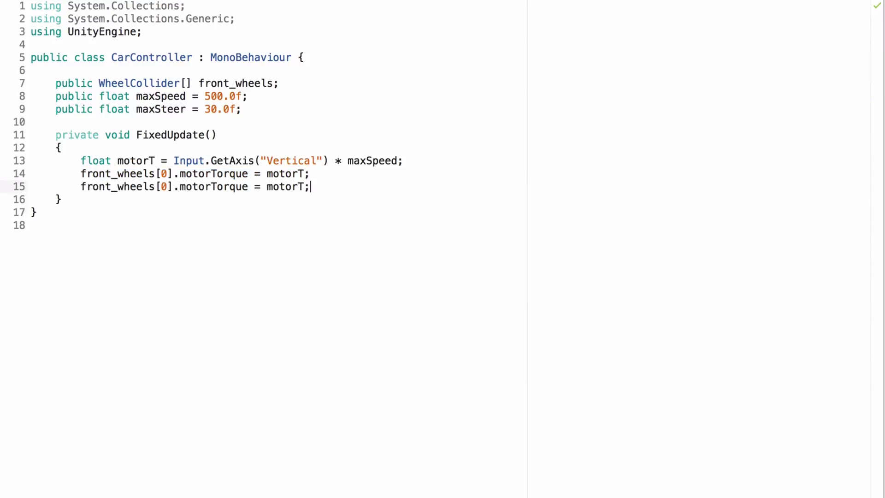
double_click(165, 186)
Step: Set the car controller's Front_wheels list to size 2, holding FRW and FLW
type("1")
left_click(328, 184)
key("super+Tab")
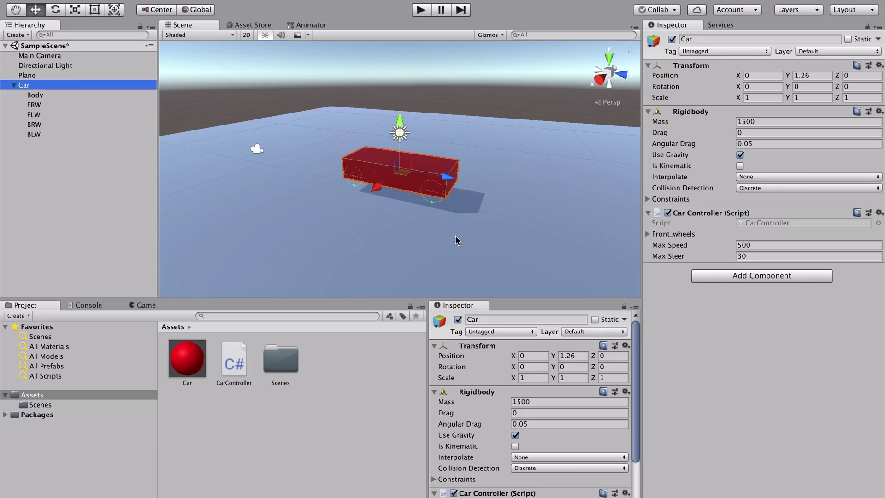
left_click(648, 234)
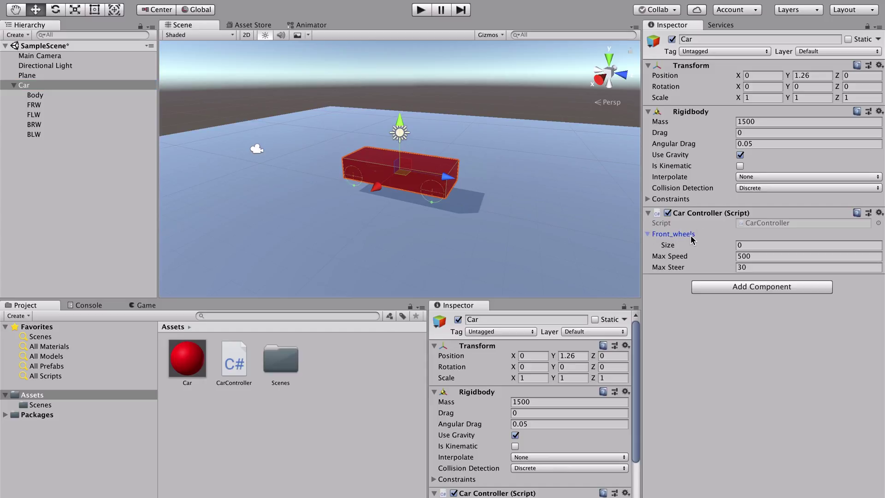
left_click(761, 245)
type("2")
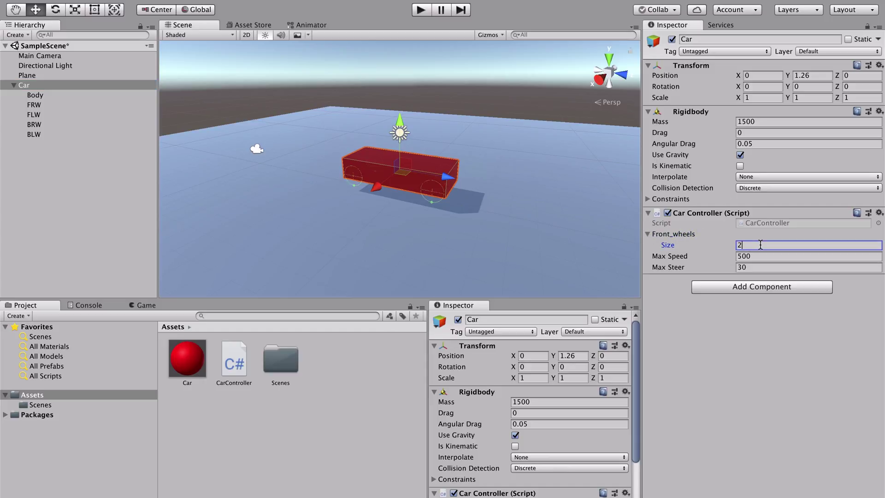
key("Return")
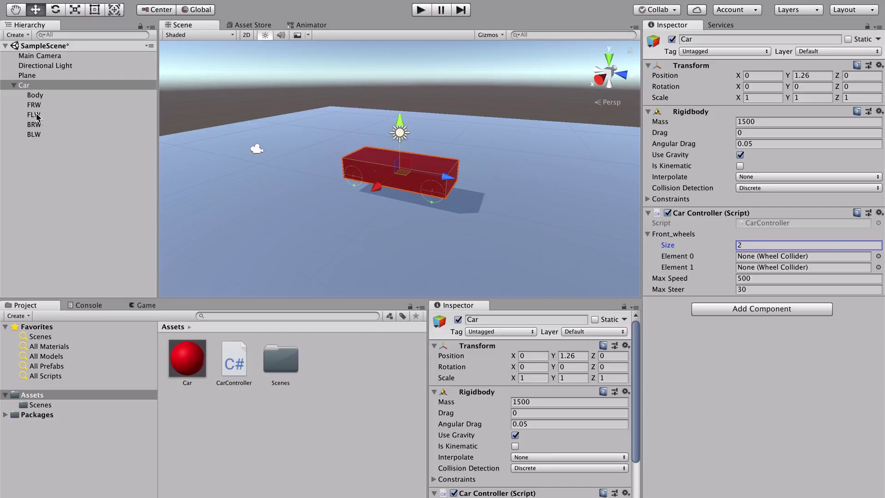
left_click_drag(33, 105, 757, 255)
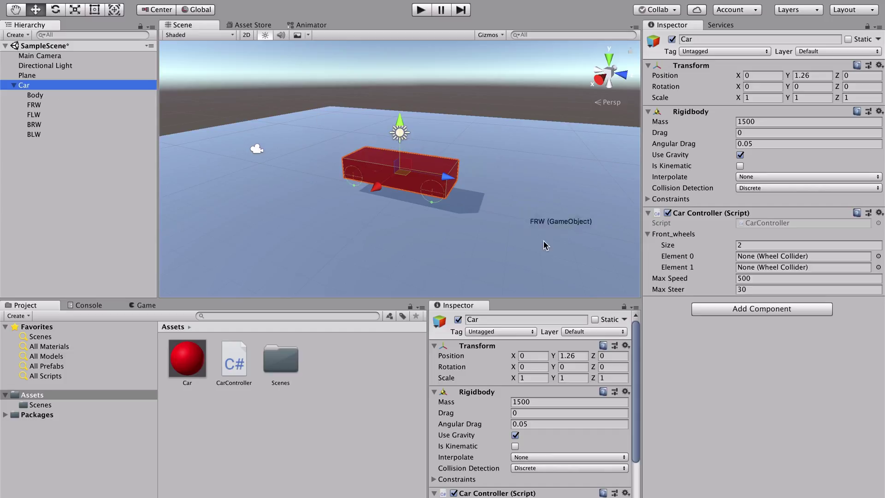
left_click_drag(34, 115, 737, 268)
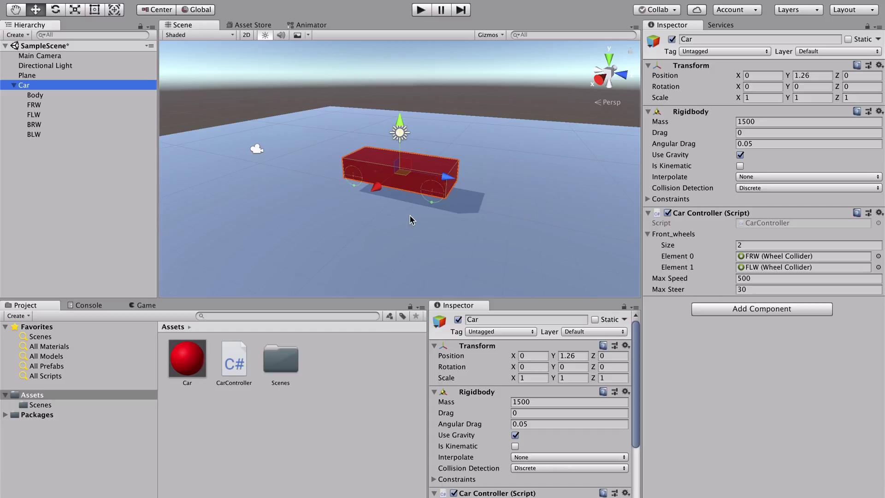
Step: Play the scene, drive the car forward, then stop the test
key("ctrl+p")
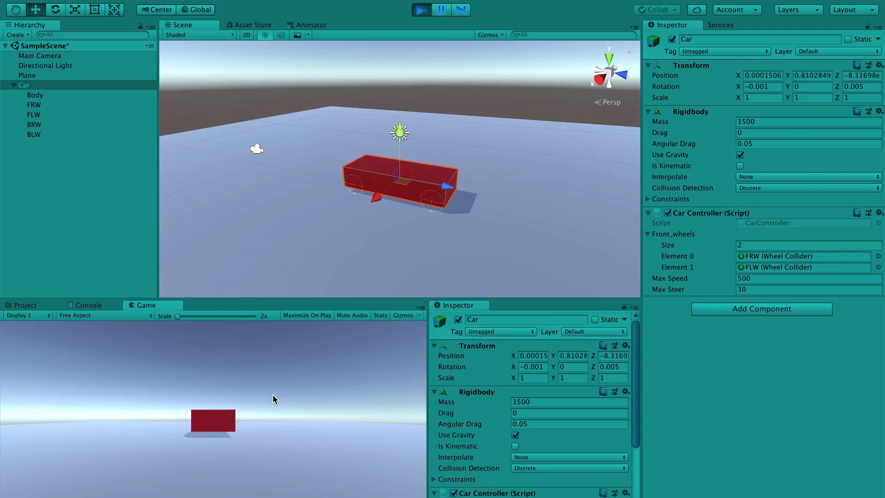
key("Up")
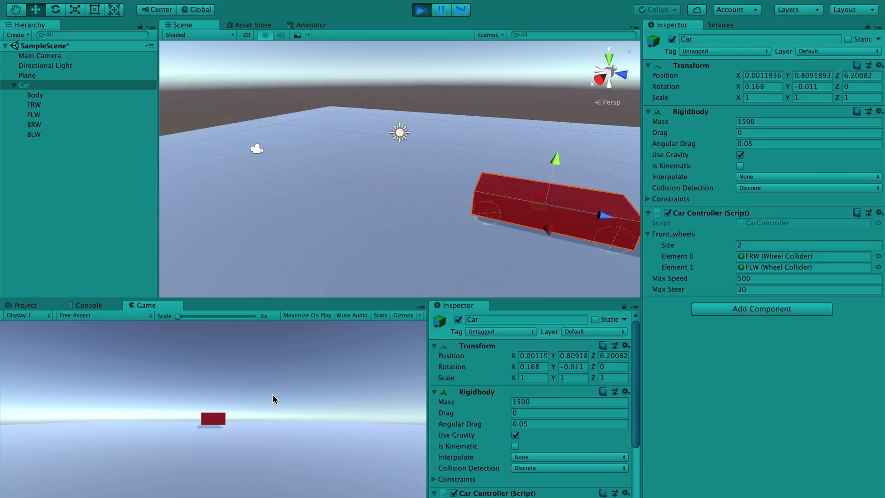
left_click(420, 10)
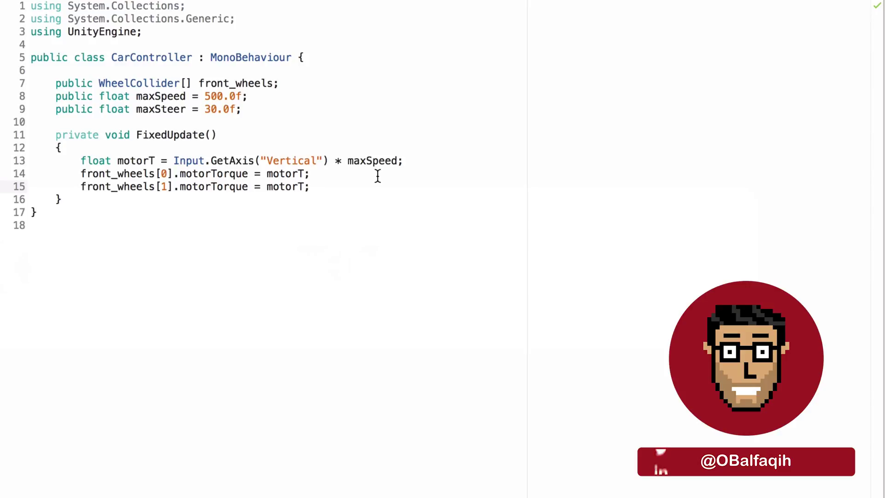
Step: Duplicate the two wheel torque lines and change the copy's motorTorque to steerAngle
key("Return")
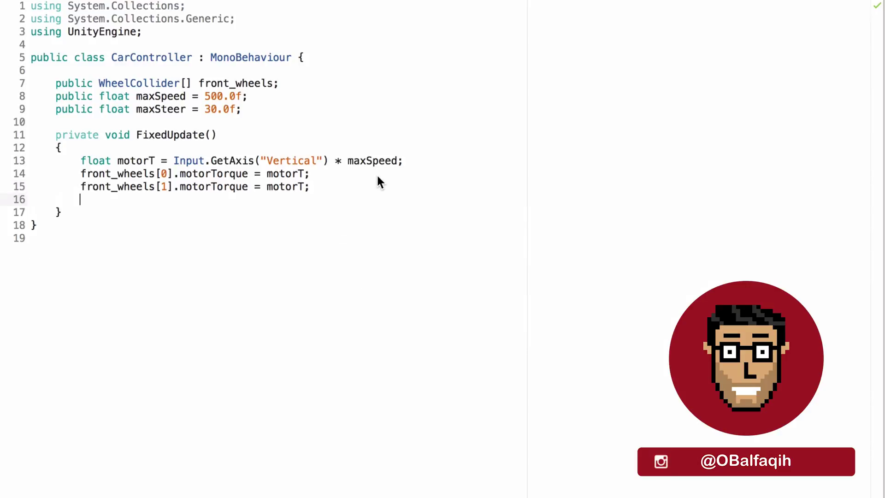
key("Return")
key("Up")
key("Up")
key("End")
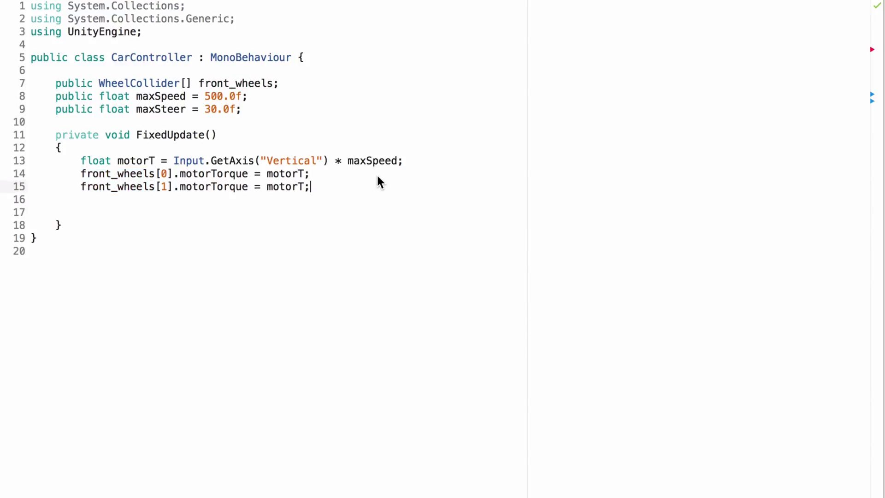
key("shift+Home")
key("shift+Up")
key("super+c")
key("Down")
key("Down")
key("Down")
key("super+v")
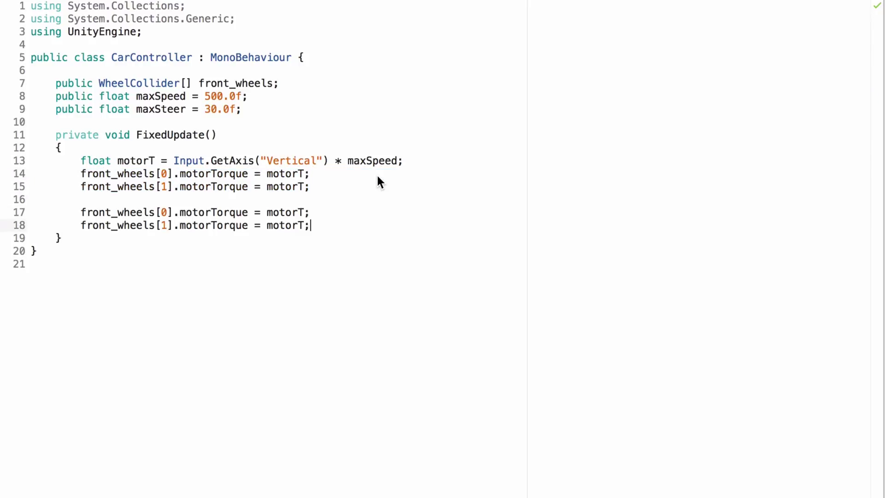
left_click(219, 211)
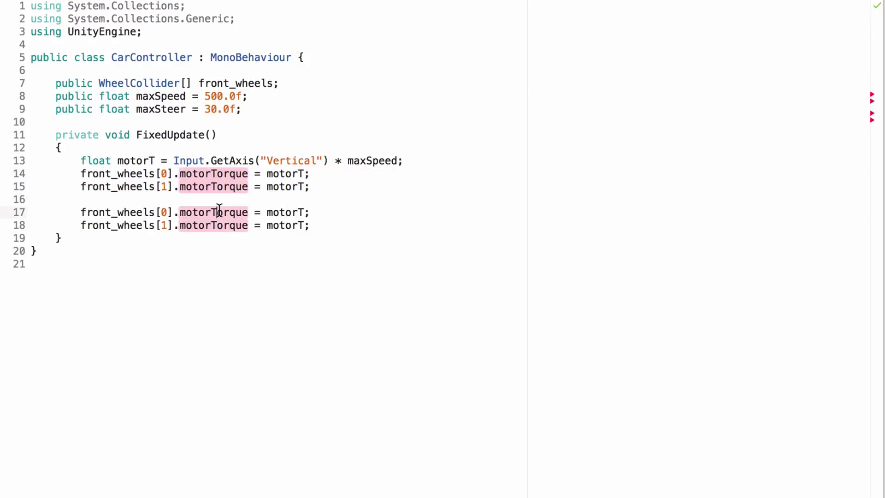
double_click(219, 211)
key("BackSpace")
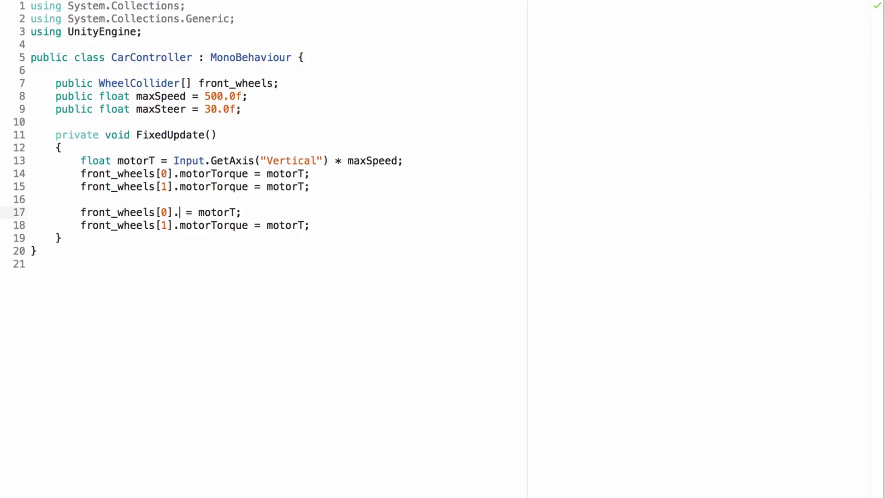
type("steerAngle")
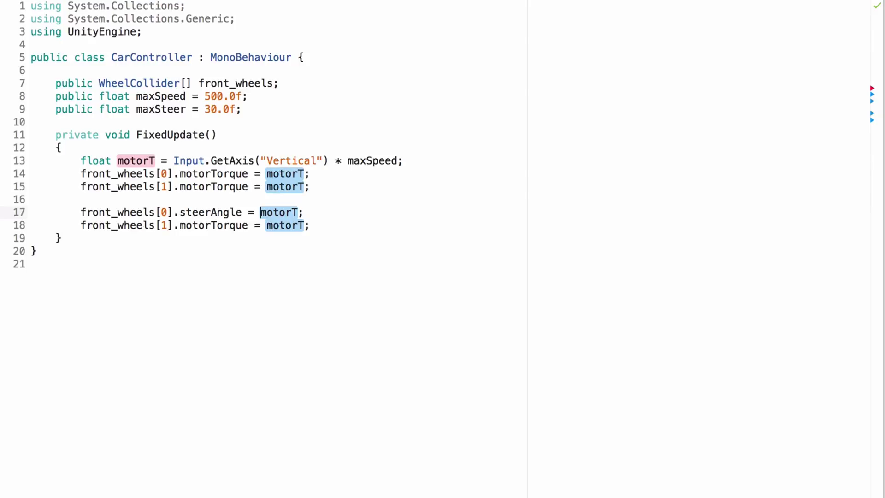
Step: Add a steerA line, copied from line 13, that reads the Horizontal axis
key("Up")
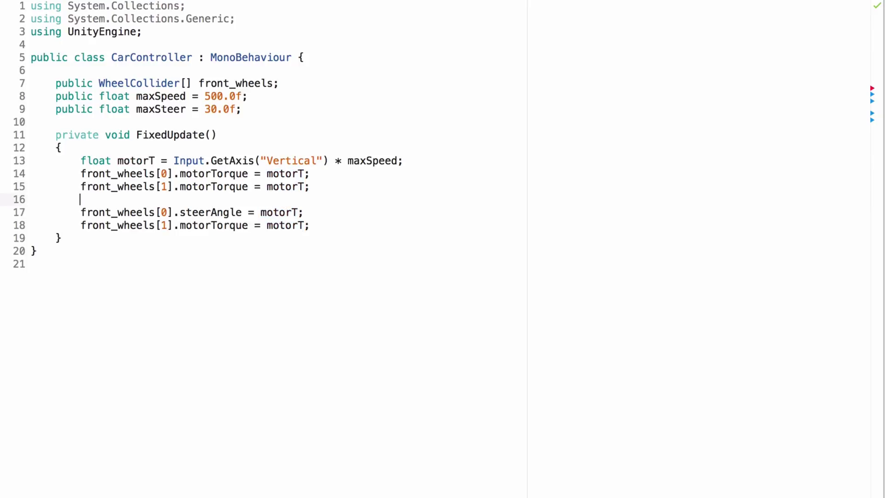
key("Up")
key("Up")
key("Up")
key("End")
key("Return")
key("Return")
key("Up")
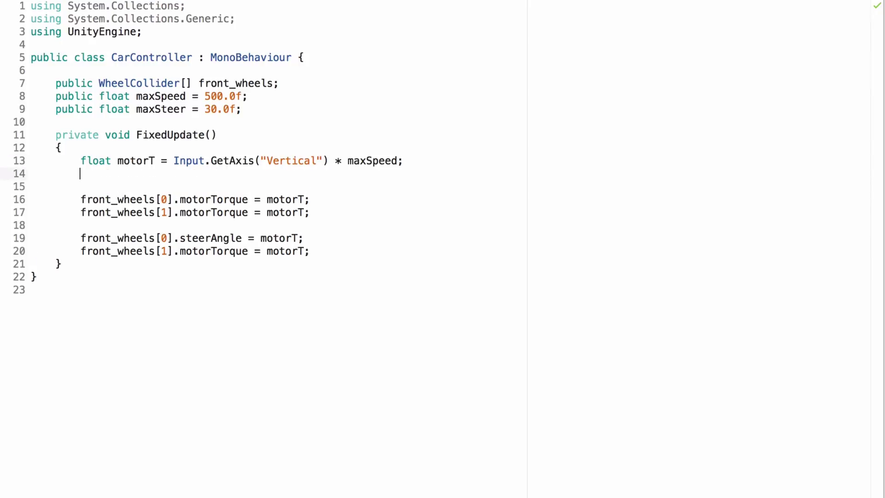
key("Up")
key("shift+End")
key("super+c")
key("Down")
key("super+v")
key("BackSpace")
type("S")
key("BackSpace")
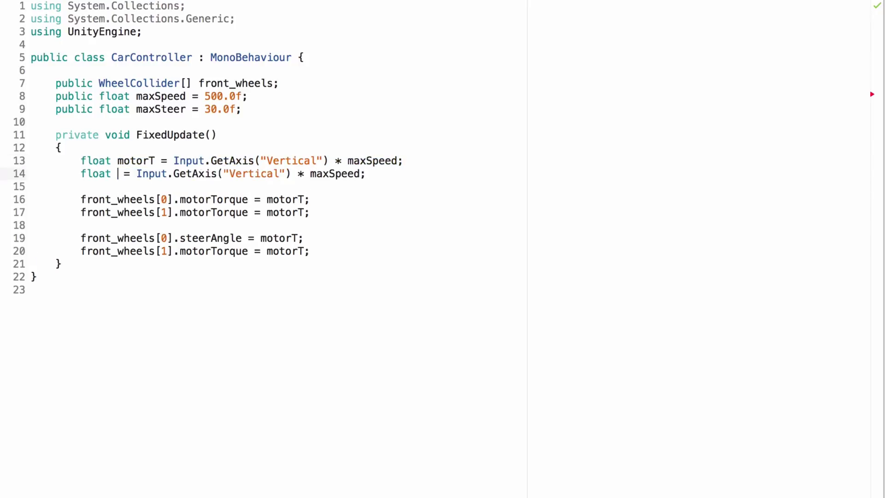
type("steerA")
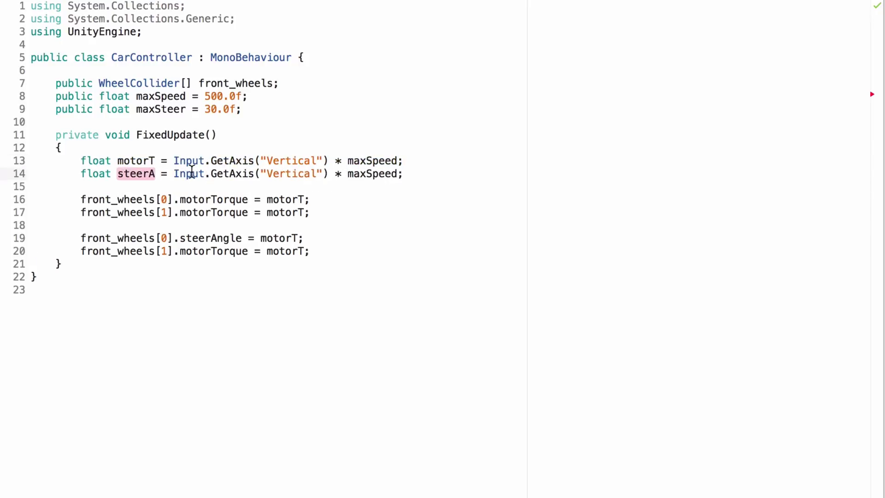
double_click(291, 174)
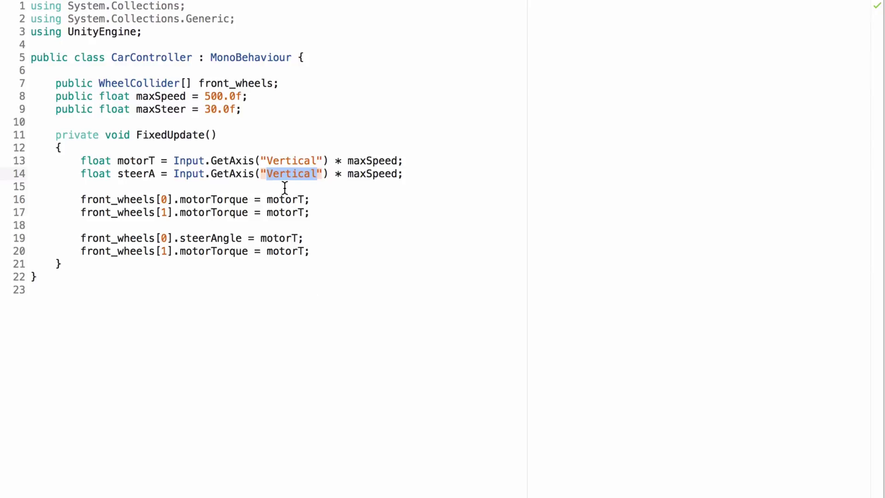
type("Horiz")
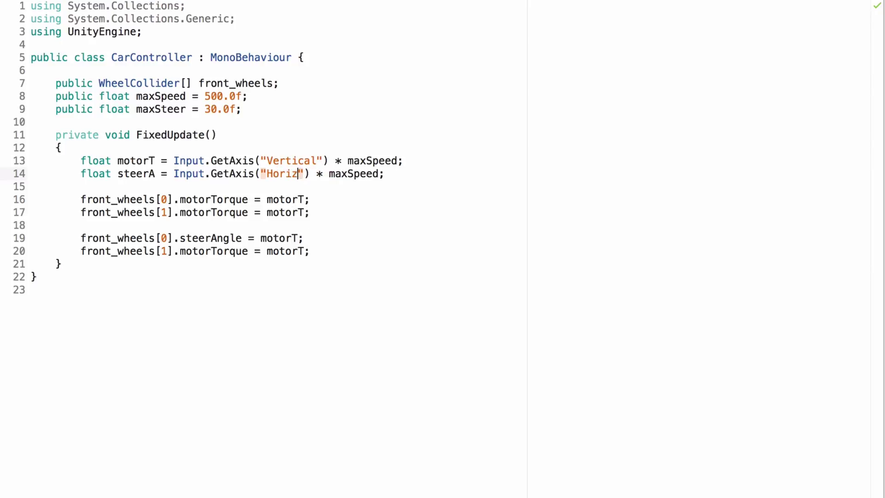
type("ontal")
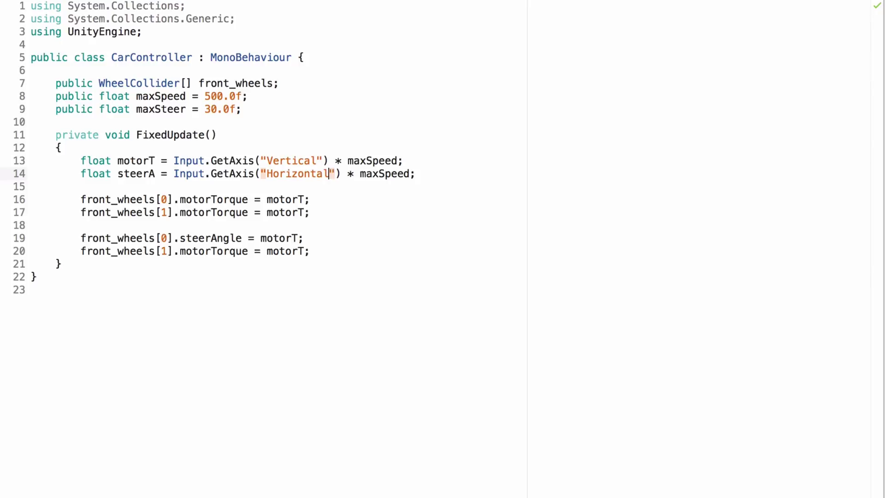
Step: Scale steerA by maxSteer instead of maxSpeed
left_click(416, 174)
double_click(384, 174)
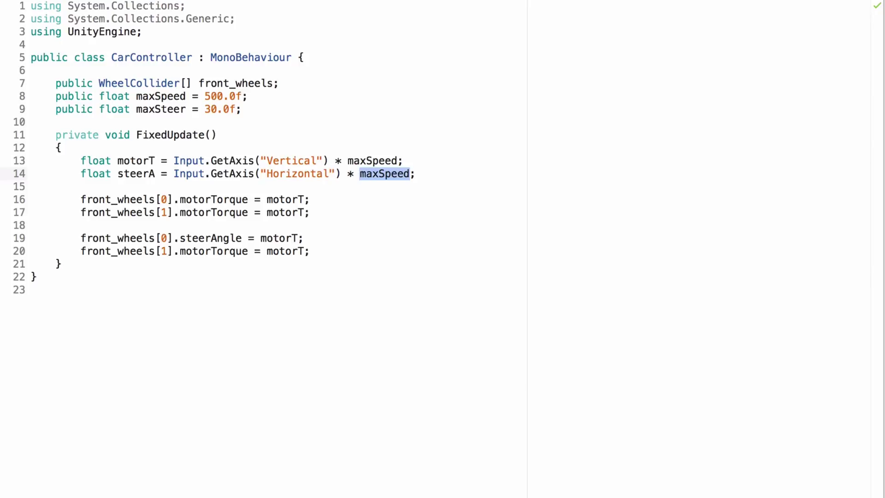
type("max")
key("Down")
key("Return")
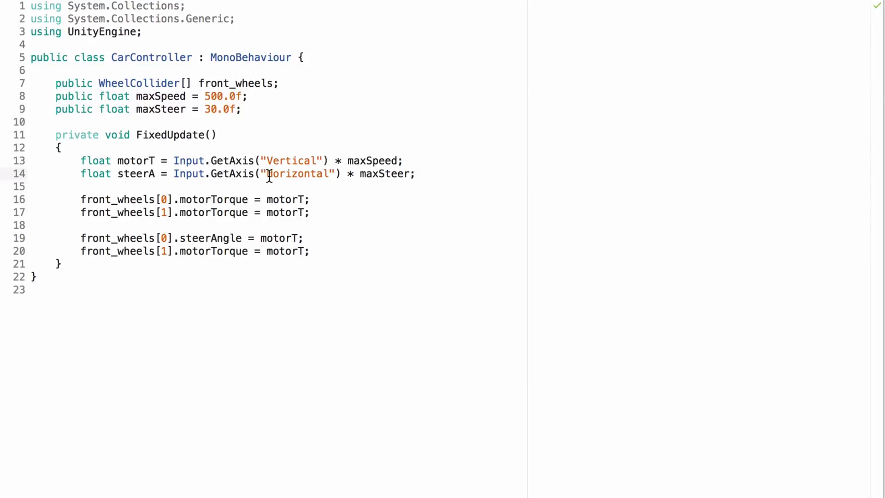
Step: Set both front wheels' steerAngle to steerA on lines 19 and 20
double_click(275, 239)
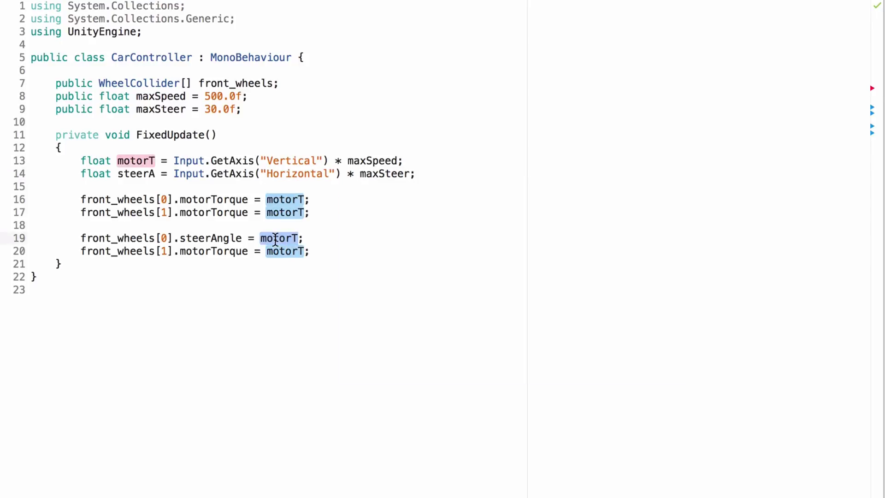
type("ste")
key("Return")
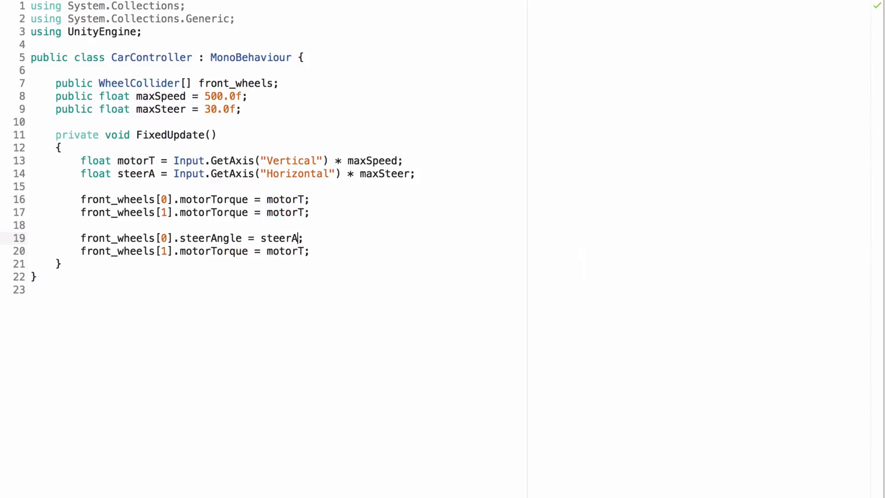
double_click(231, 253)
type("st")
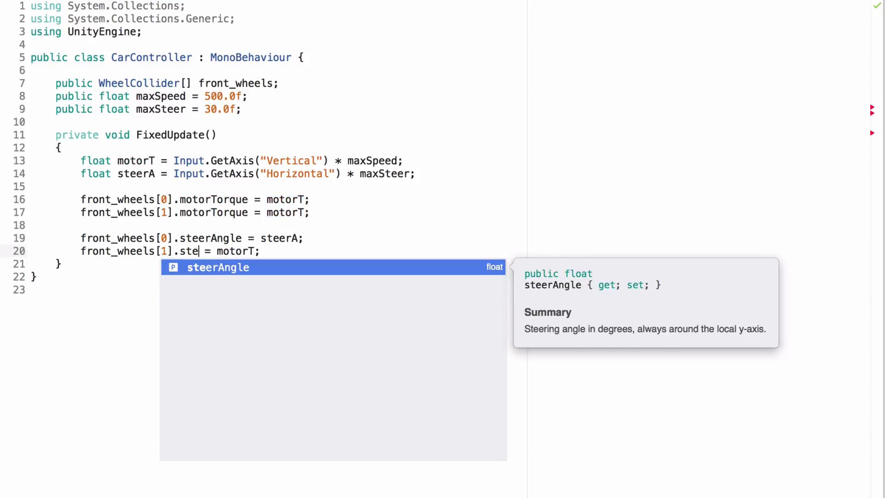
key("Return")
double_click(279, 252)
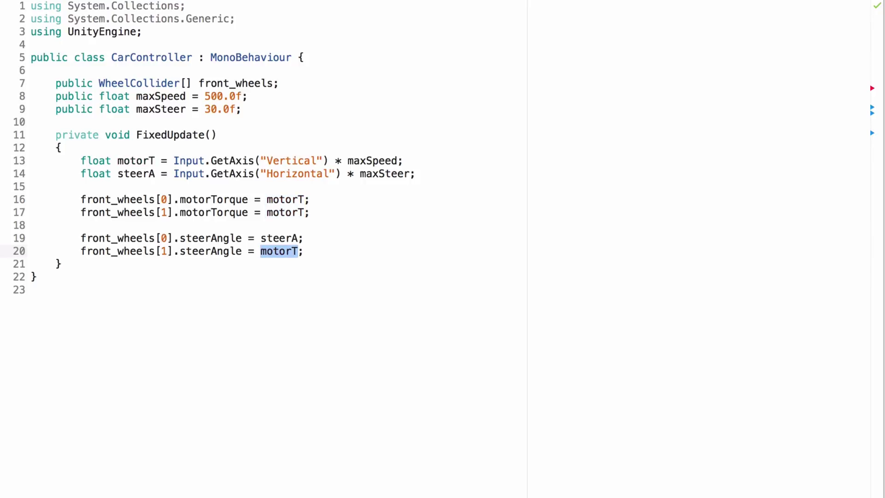
type("stee")
key("Return")
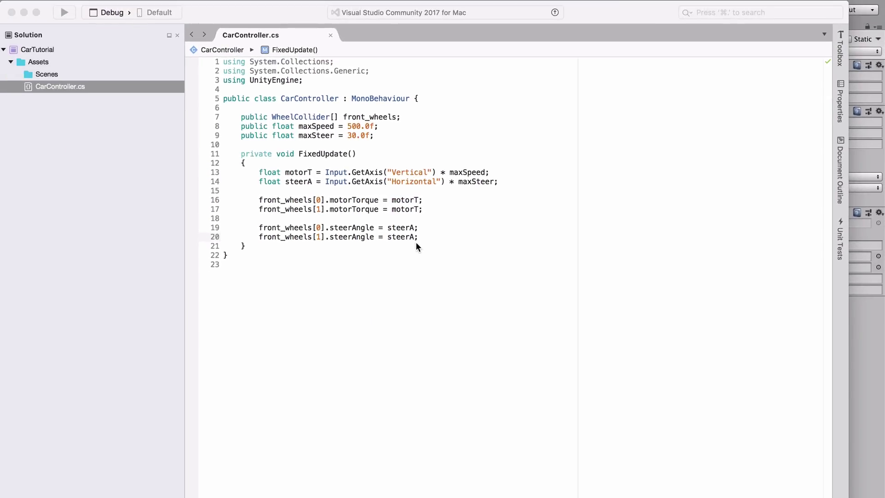
Step: Play the scene, drive forward with W and turn with A, then stop and return to the code
key("ctrl+p")
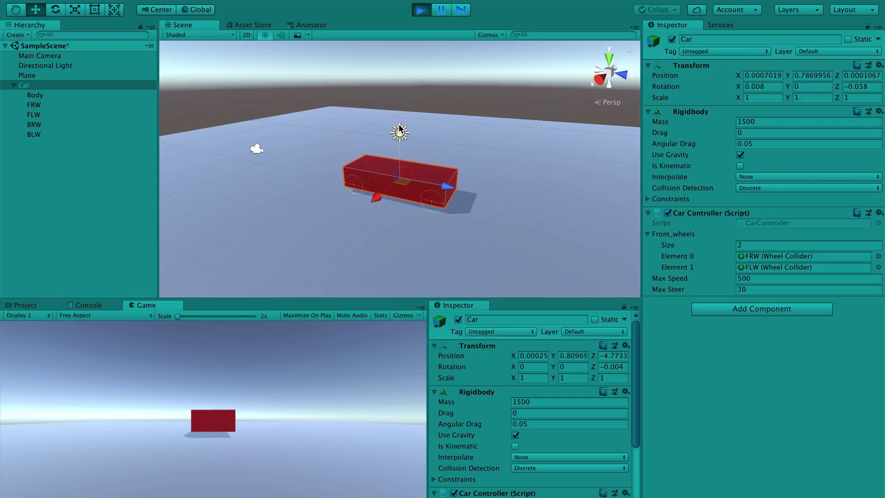
key("w")
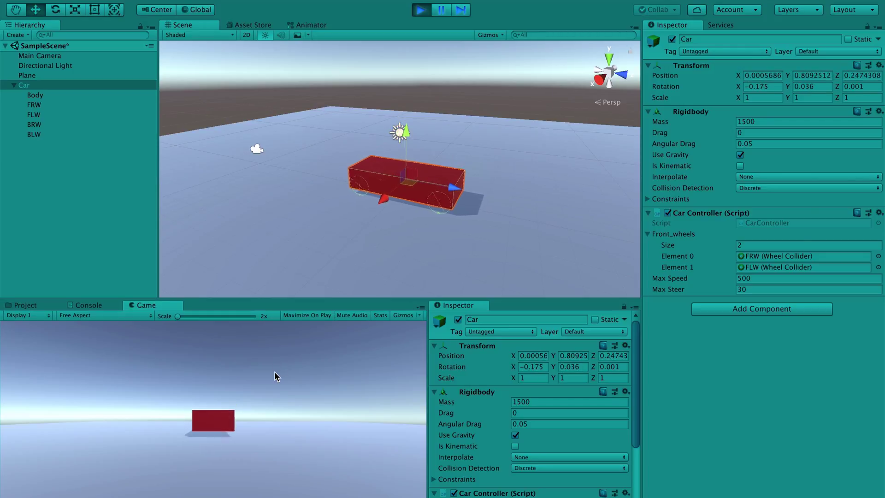
key("a")
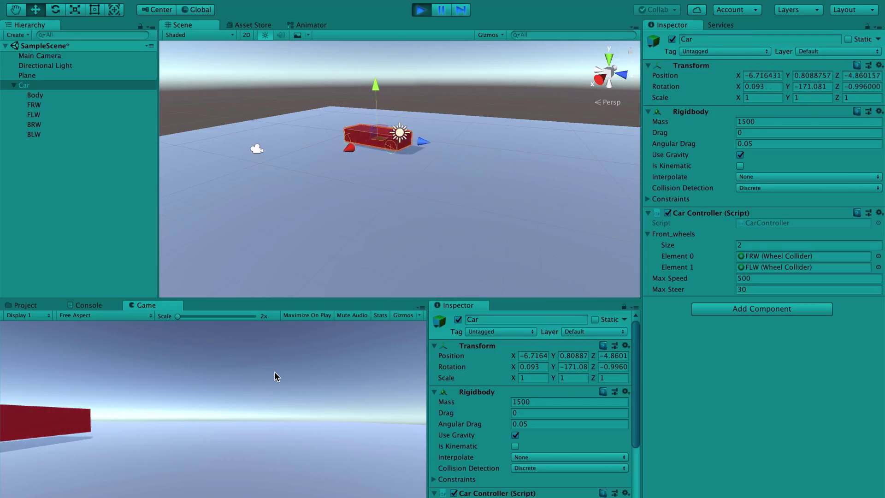
key("ctrl+p")
key("super+Tab")
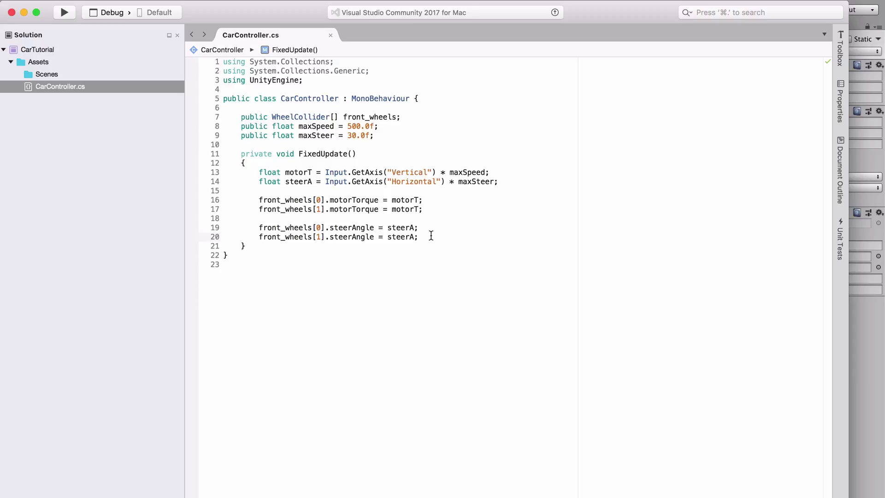
Step: Add if (Mathf.Abs(Input.GetAxis("Vertical")) > 0.01f) { } followed by an empty else { } block
key("Return")
key("Return")
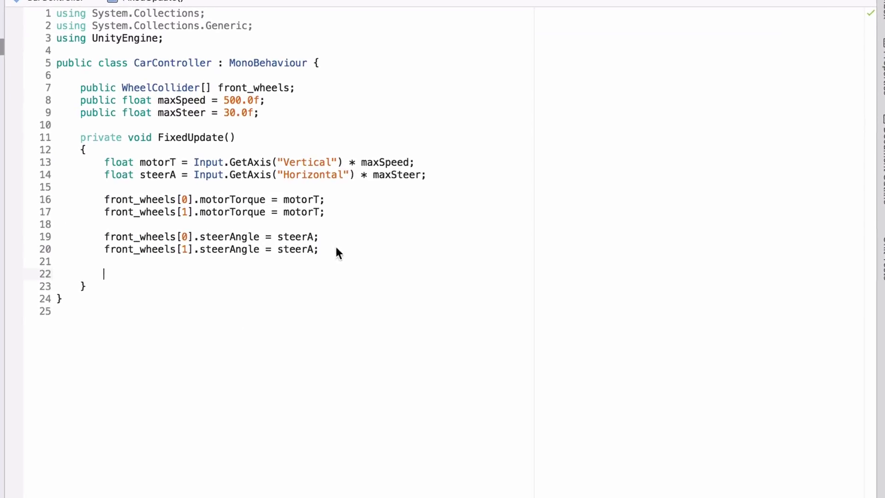
type("if(Mathf")
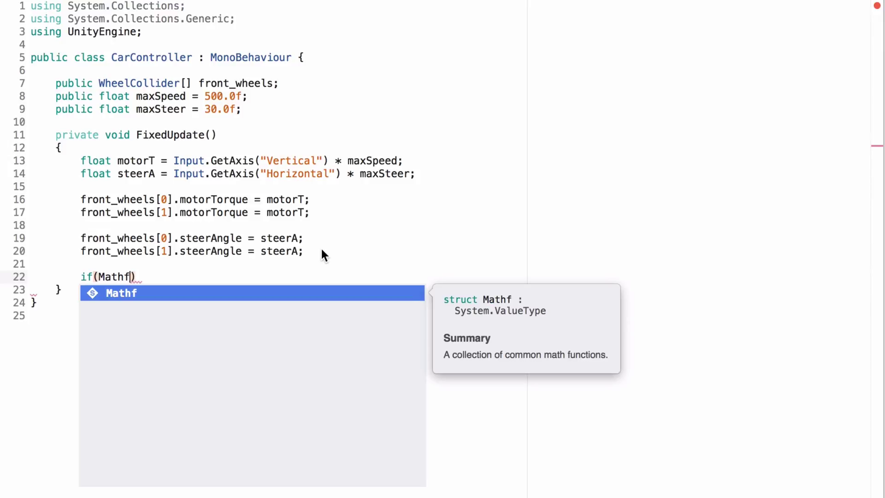
type(".ab")
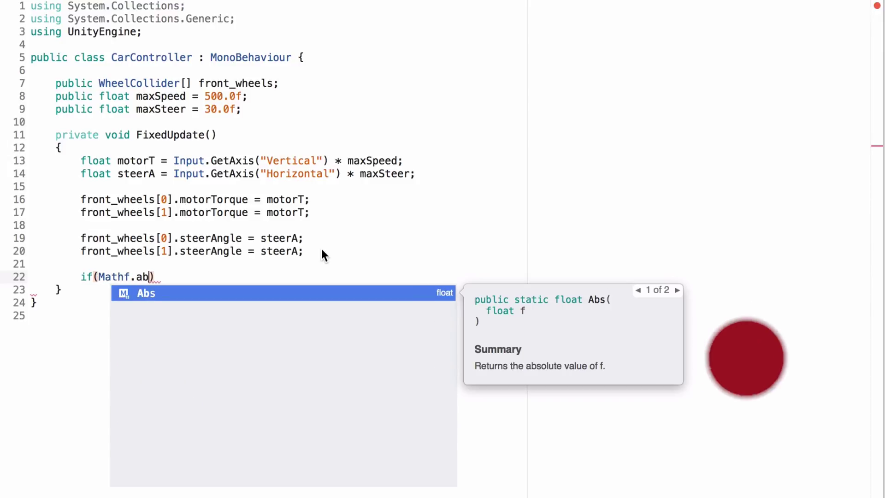
type("(")
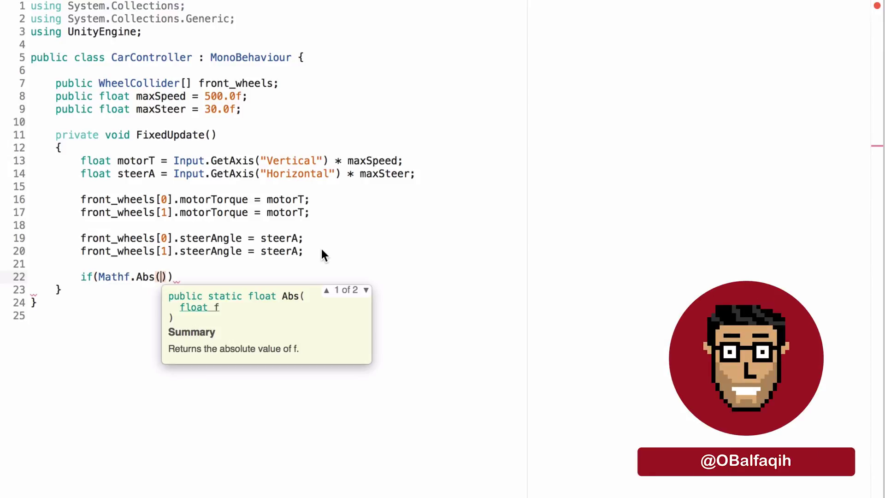
type("In")
key("Return")
type(".GetAxis(\"")
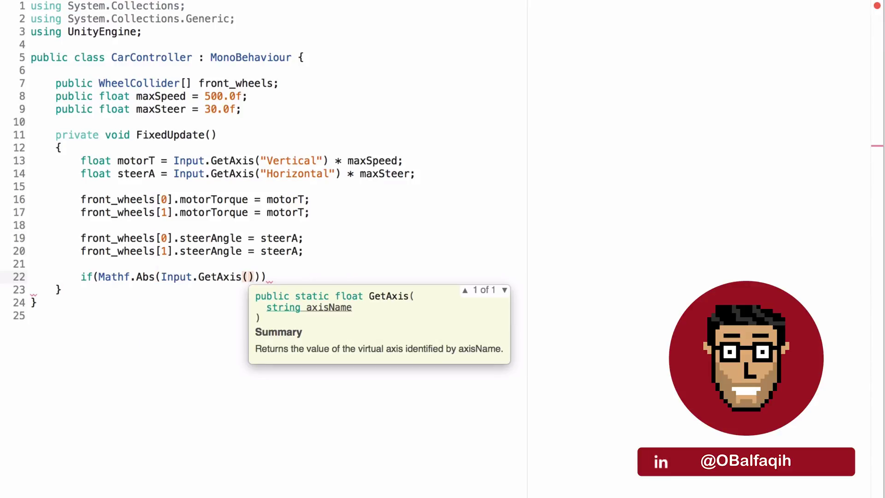
type("Vertical\"")
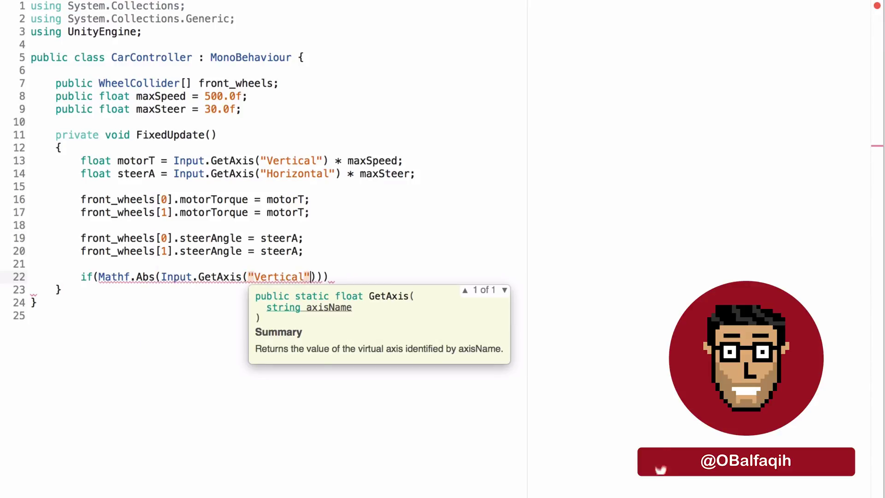
type("))")
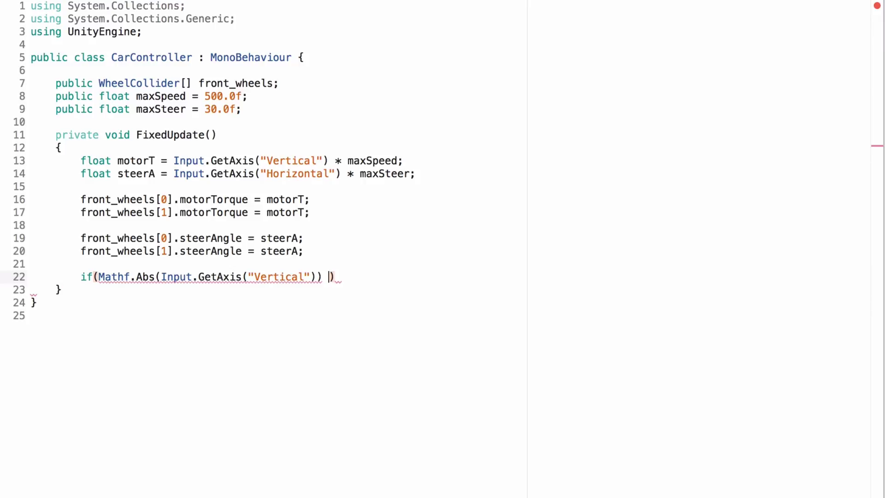
type("> 0.")
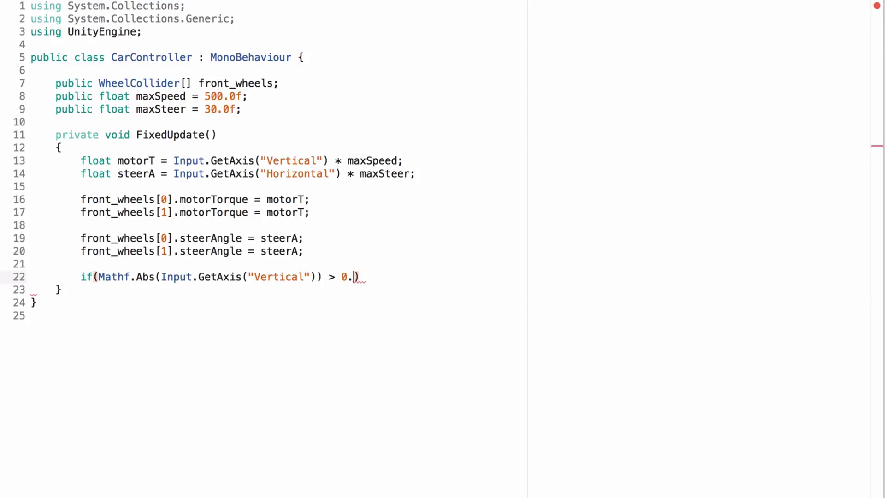
type("01f){")
key("Return")
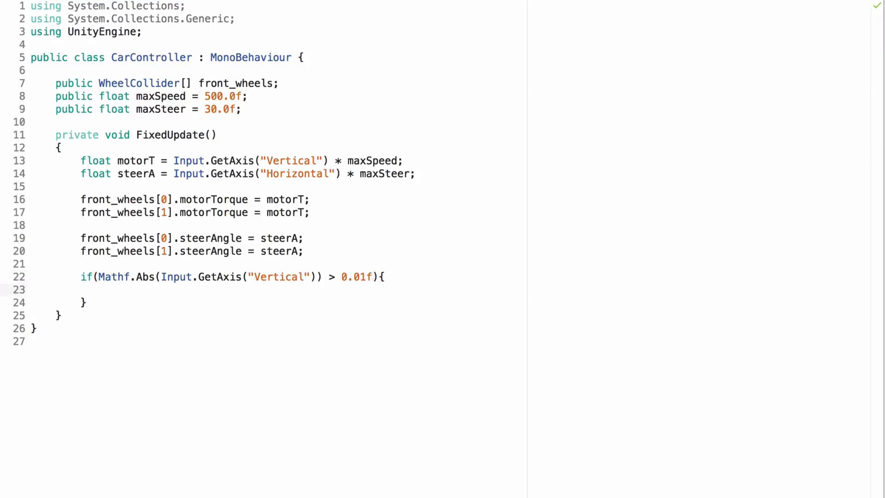
left_click(103, 303)
type("else{")
key("Return")
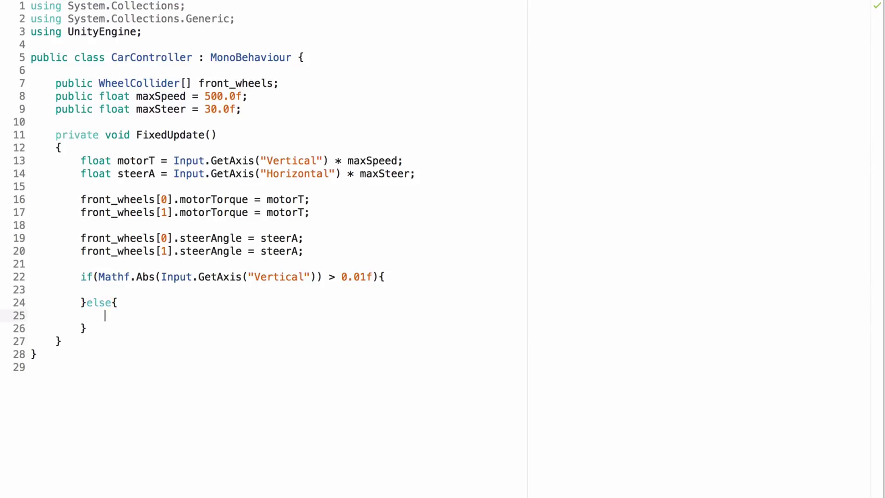
Step: In the else block, set both front wheels' brakeTorque to 120
left_click_drag(80, 199, 208, 226)
key("ctrl+c")
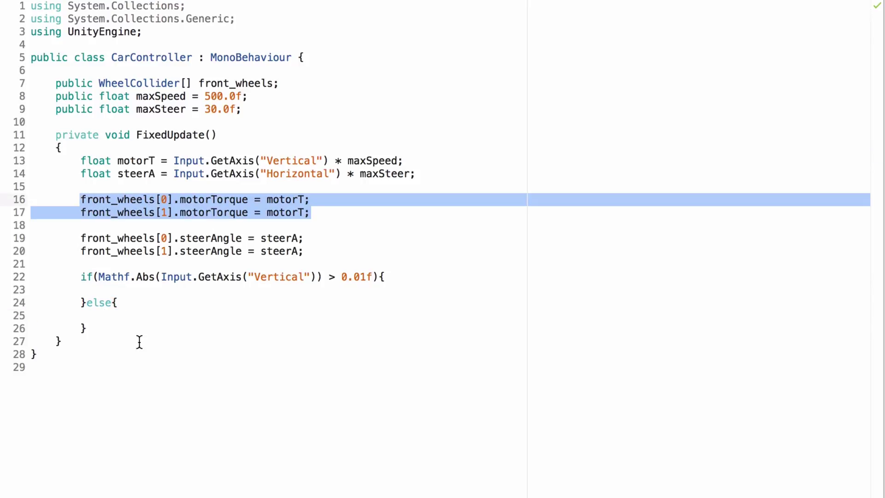
left_click(263, 316)
key("ctrl+v")
double_click(263, 315)
type("bra")
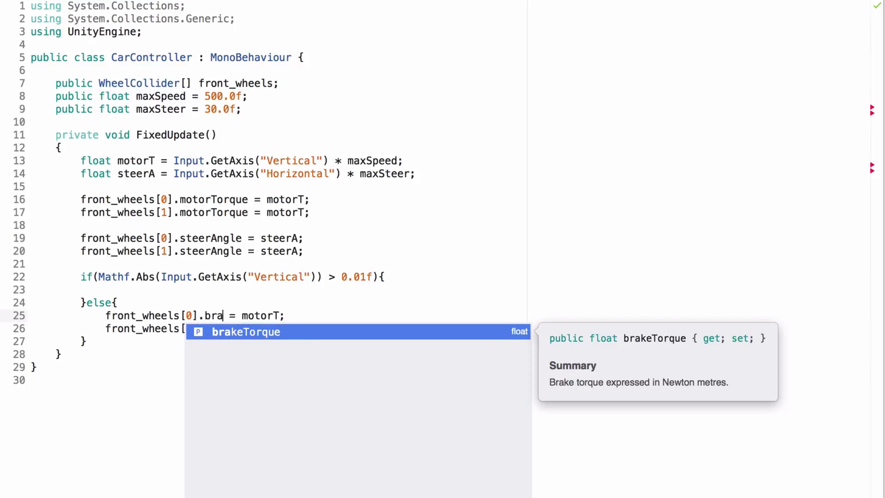
key("Return")
left_click(292, 315)
double_click(310, 315)
type("120")
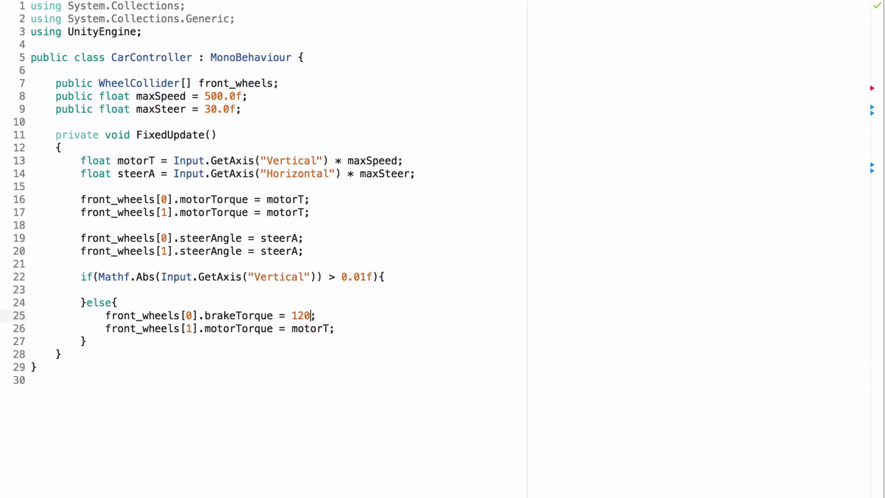
double_click(226, 329)
type("bra")
key("Return")
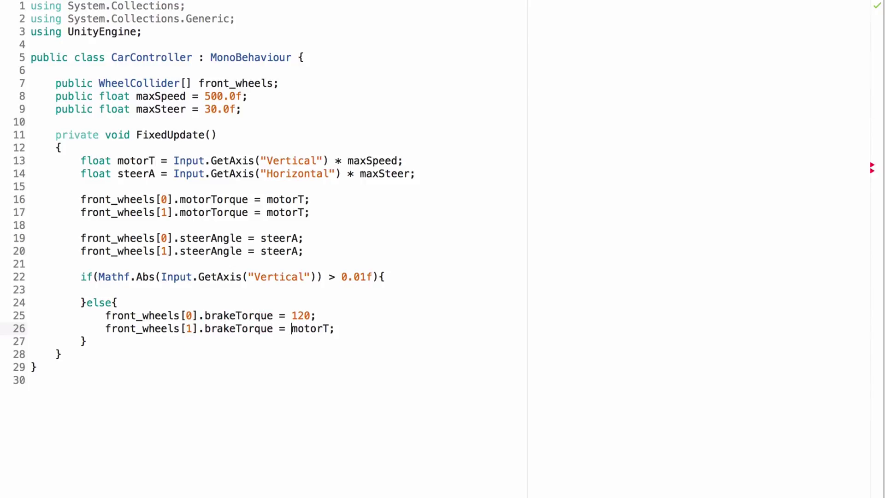
double_click(308, 329)
key("BackSpace")
type("120")
left_click(188, 303)
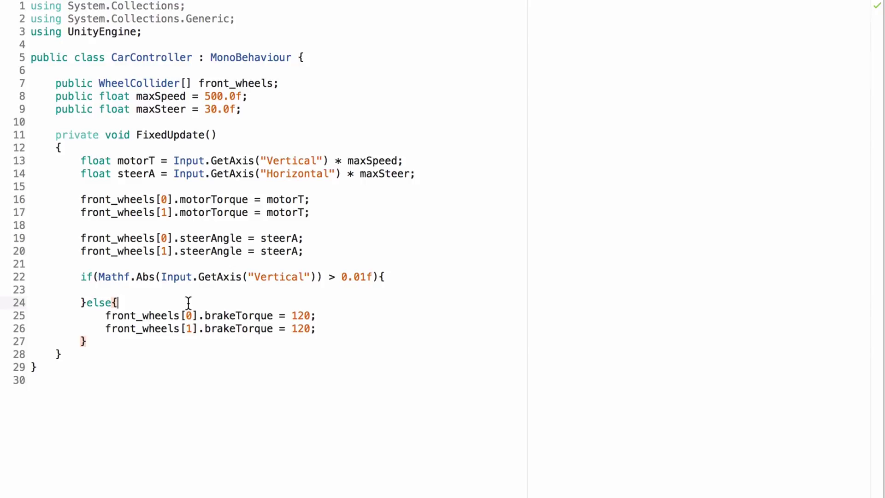
Step: In the if block, set both front wheels' brakeTorque to 0, then start play mode
left_click_drag(106, 316, 318, 329)
key("ctrl+c")
left_click(315, 290)
key("ctrl+v")
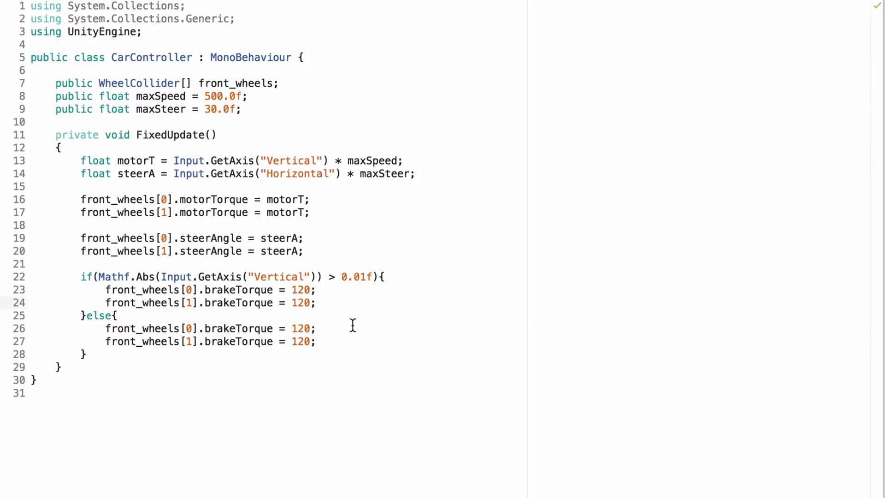
double_click(304, 289)
type("0")
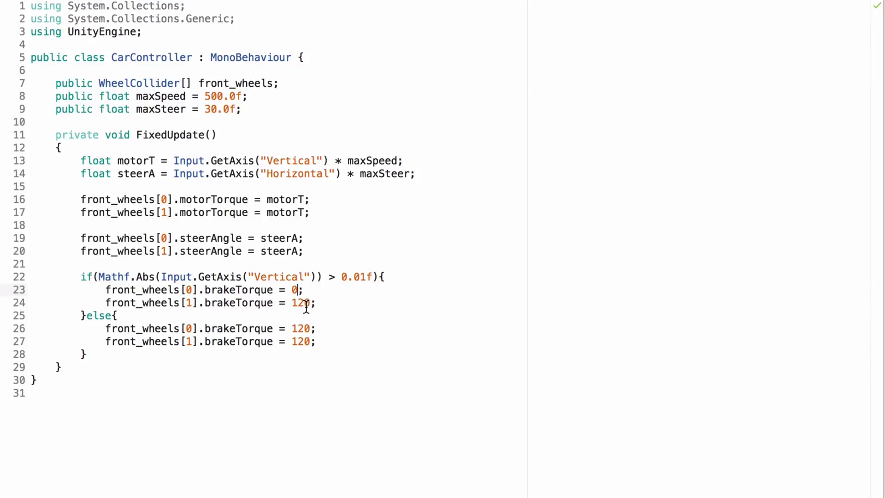
double_click(302, 302)
type("0")
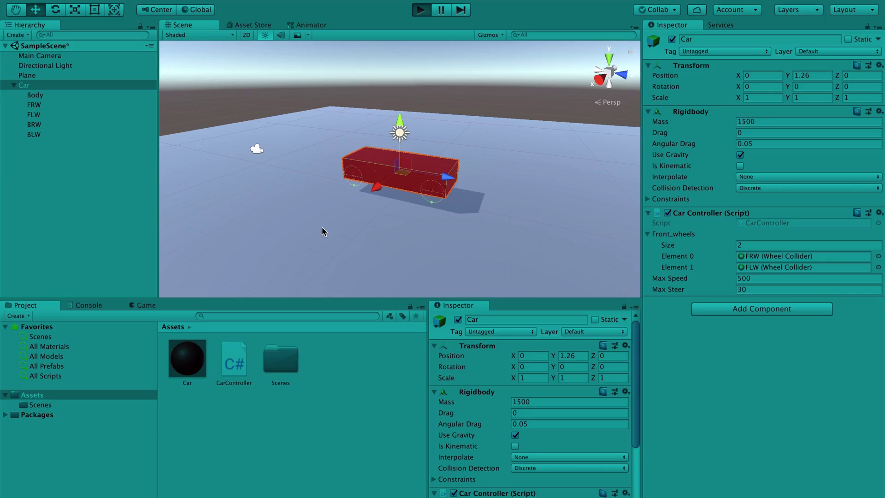
key("ctrl+p")
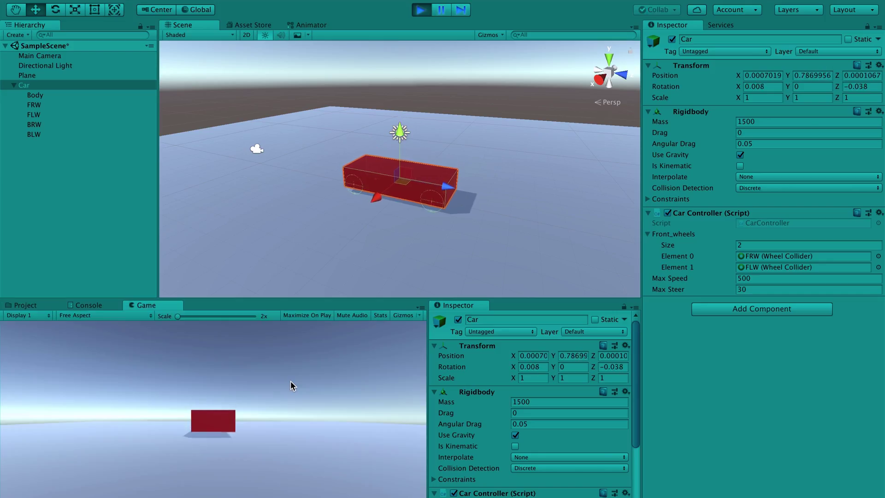
Step: Drive forward and left until the car leaves the plane, then stop and return to the script
key("Up")
key("Left")
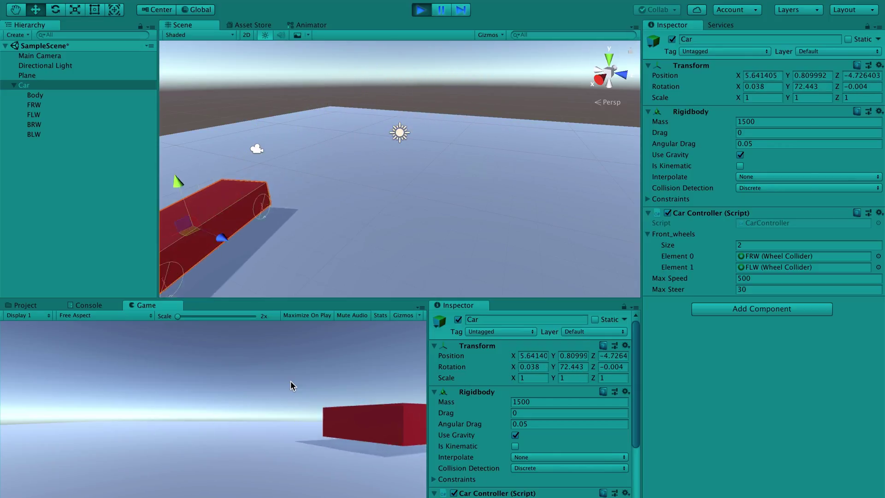
scroll(294, 239, "down", 5)
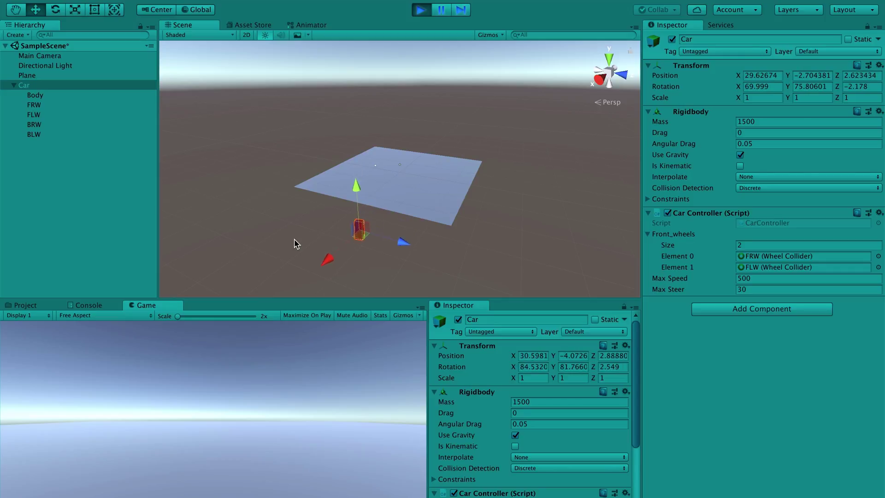
key("ctrl+p")
key("super+Tab")
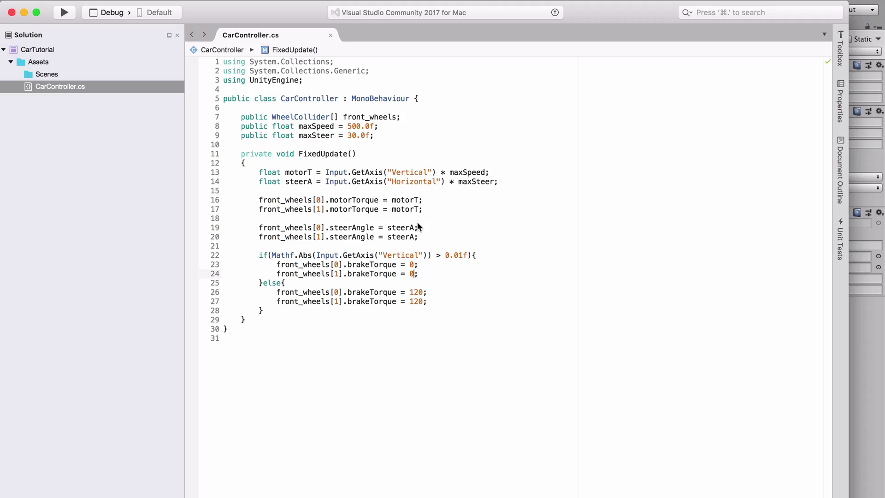
Step: Raise the else-branch brake torque from 120 to 220
left_click(414, 293)
key("BackSpace")
type("2")
Step: Set the Plane's Scale X and Z to 15 and start a test drive
key("super+Tab")
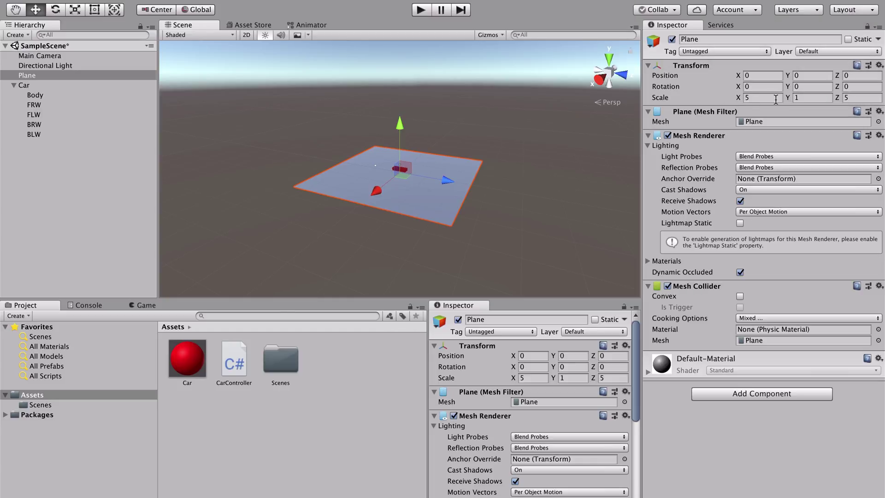
left_click(775, 99)
type("15")
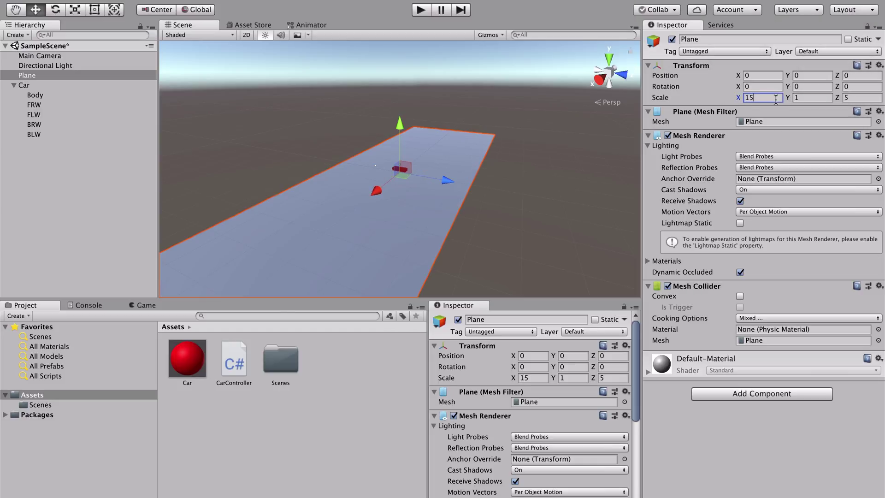
key("Tab")
type("15")
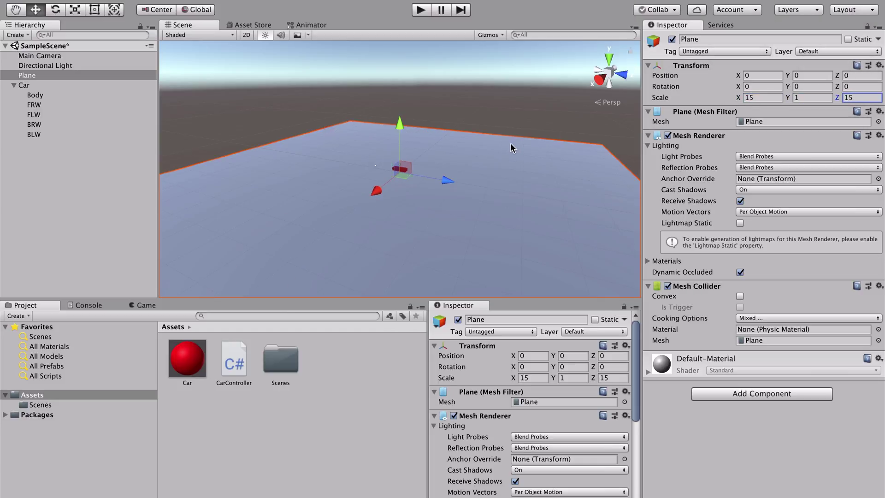
key("ctrl+p")
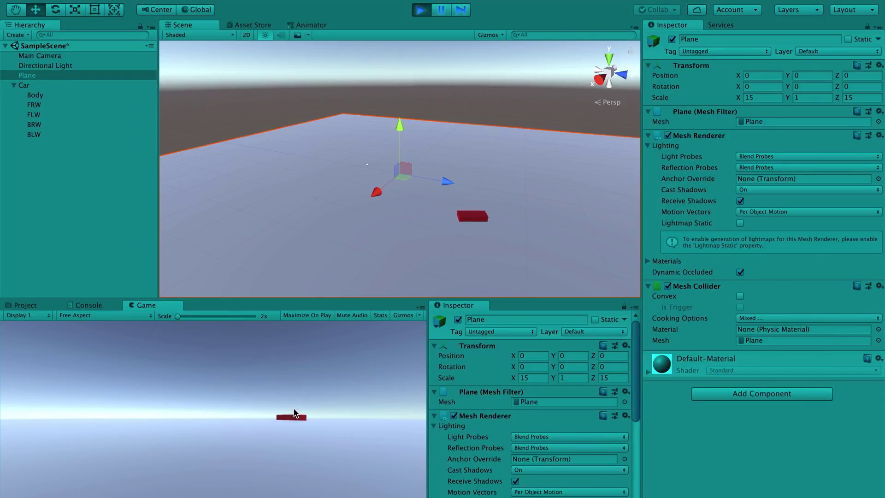
Step: Stop the test drive, select all four wheels FRW through BLW, and frame them in the Scene view
key("ctrl+p")
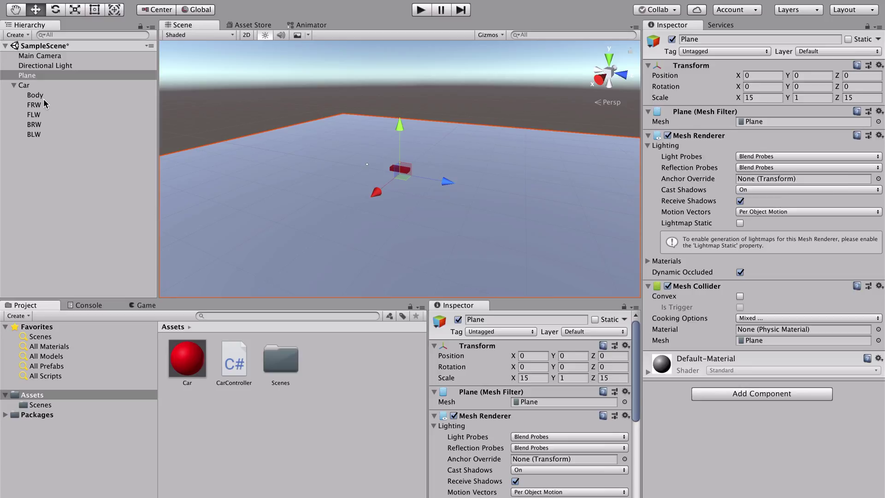
left_click(44, 105)
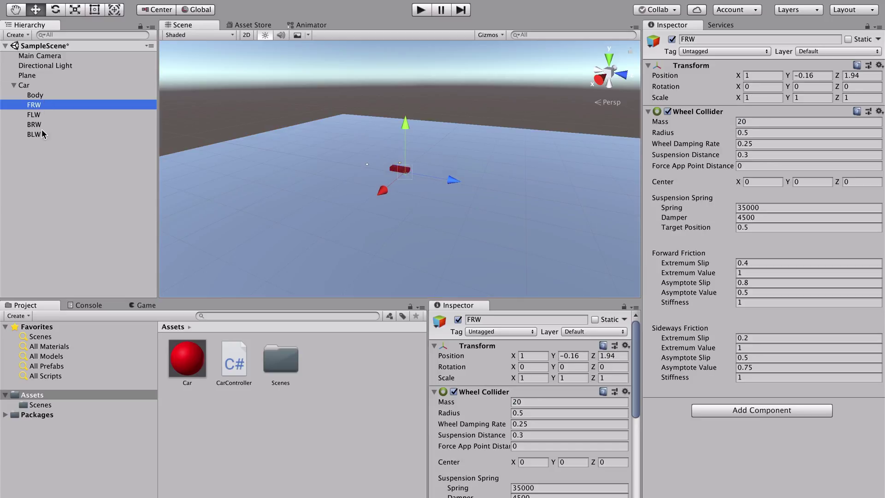
left_click(43, 134, "shift")
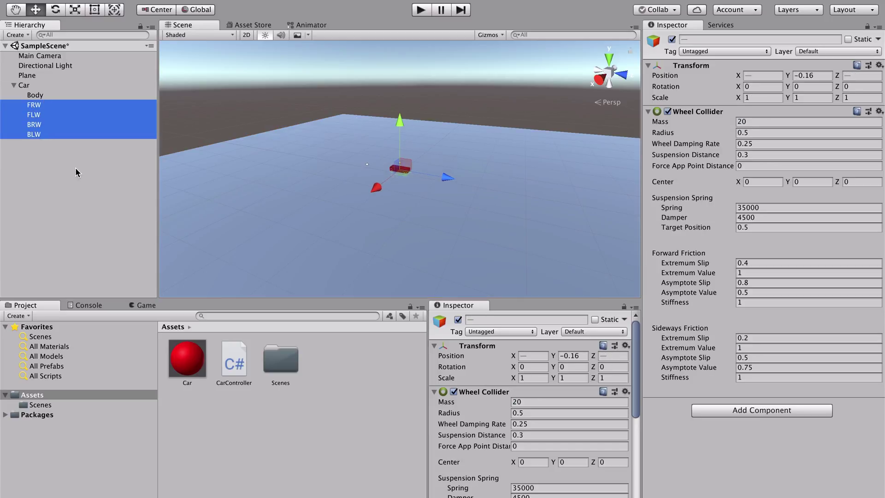
key("f")
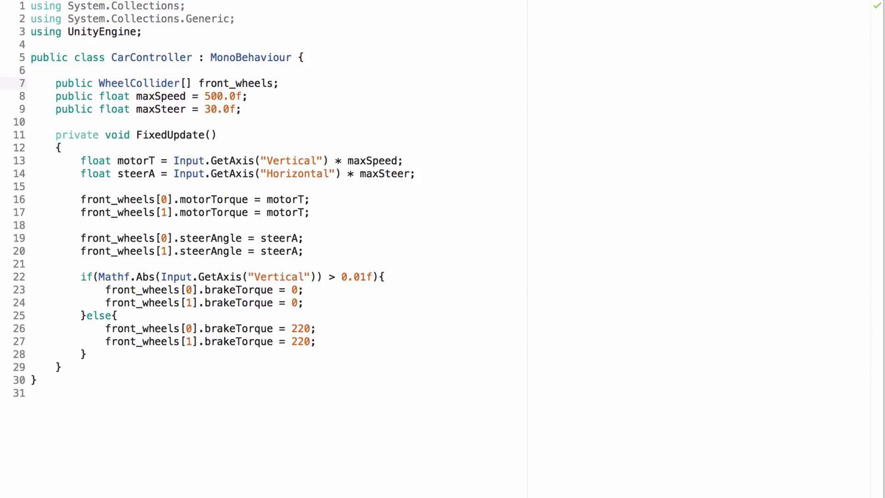
Step: Declare a back_wheels array and switch the motorTorque lines 16–17 to back_wheels
type("b")
type("ack_wheels")
left_click(248, 199)
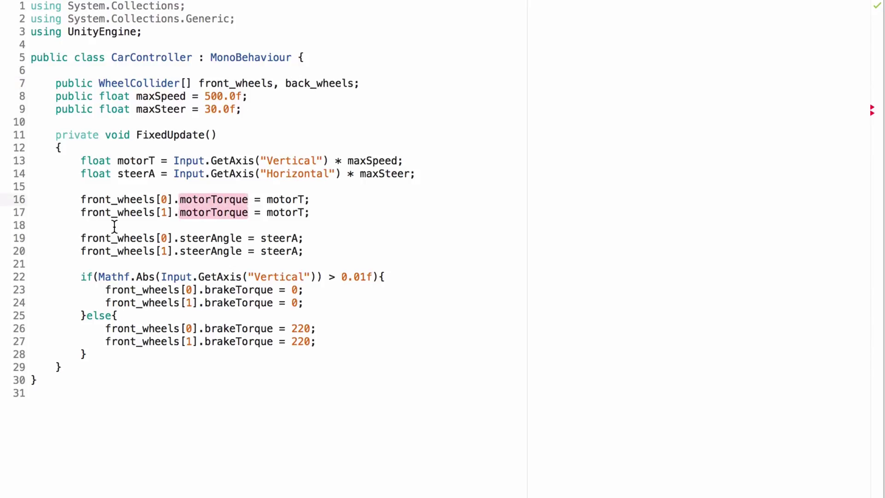
double_click(119, 195)
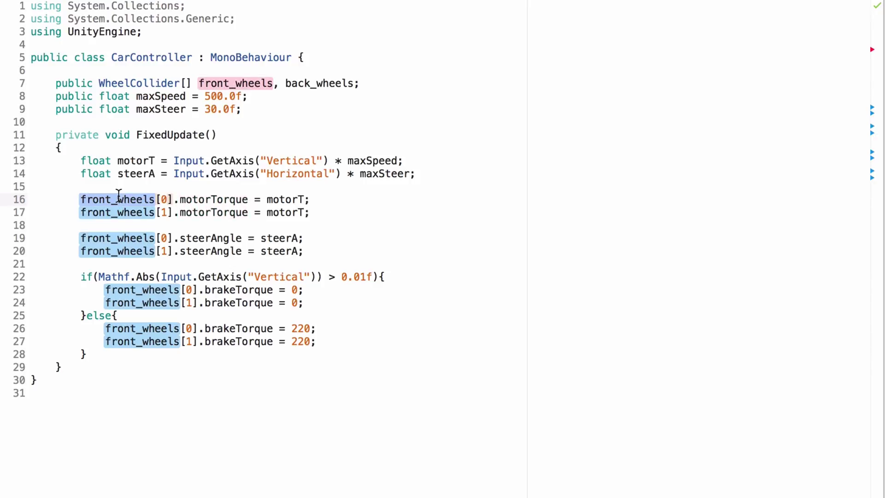
key("Left")
type("k")
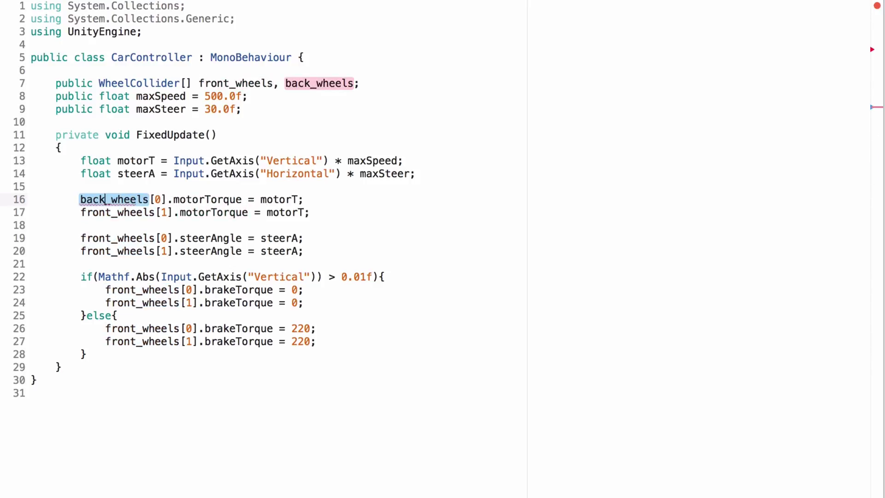
double_click(113, 212)
type("back_wheels")
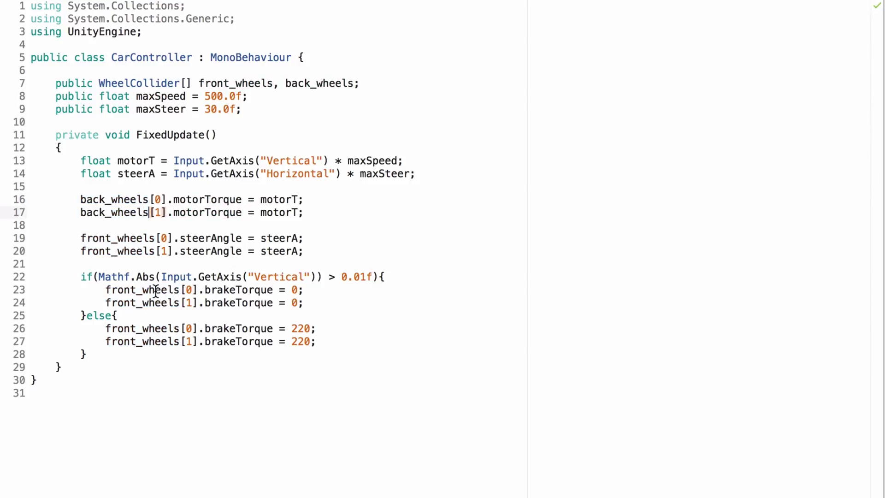
Step: Switch the brakeTorque lines 23, 24, 26 and 27 to back_wheels
double_click(156, 290)
type("back_wheels")
double_click(156, 303)
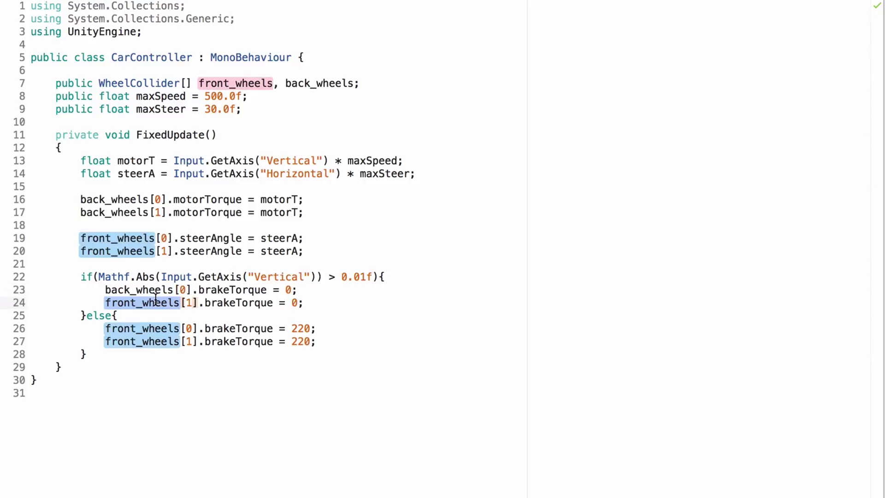
type("back_wheels")
double_click(138, 328)
type("back_wheels")
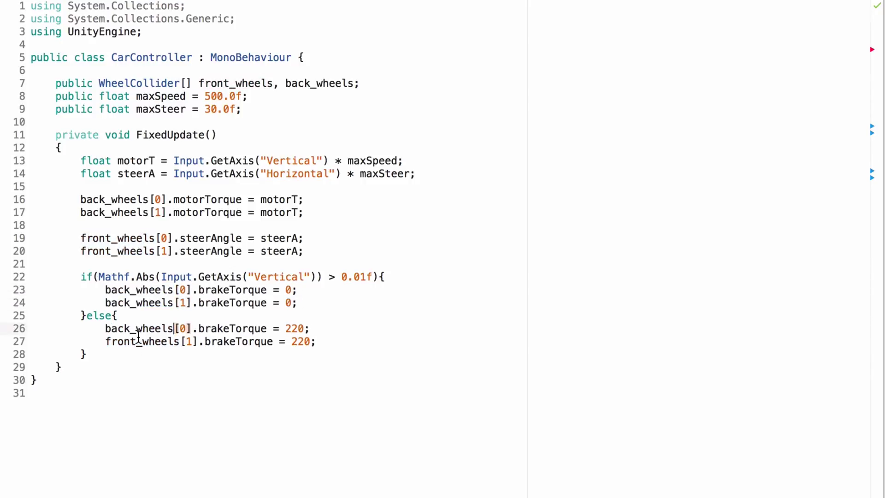
double_click(138, 341)
type("back_wheels")
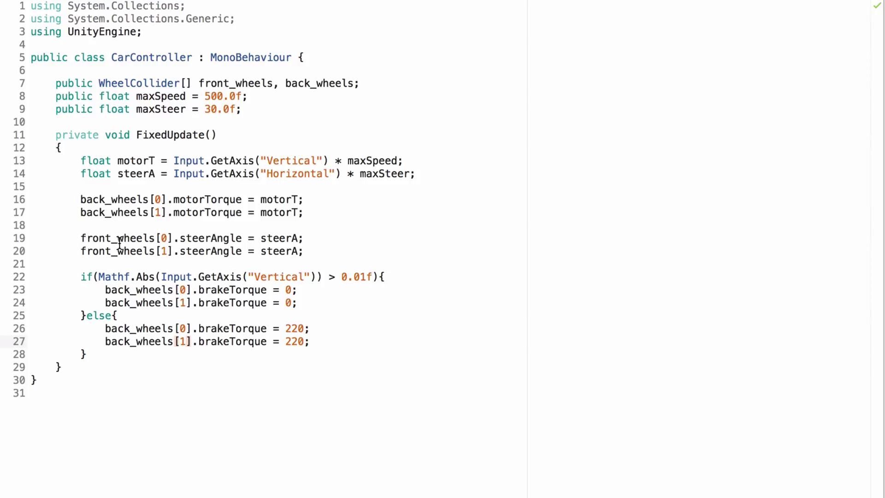
double_click(209, 238)
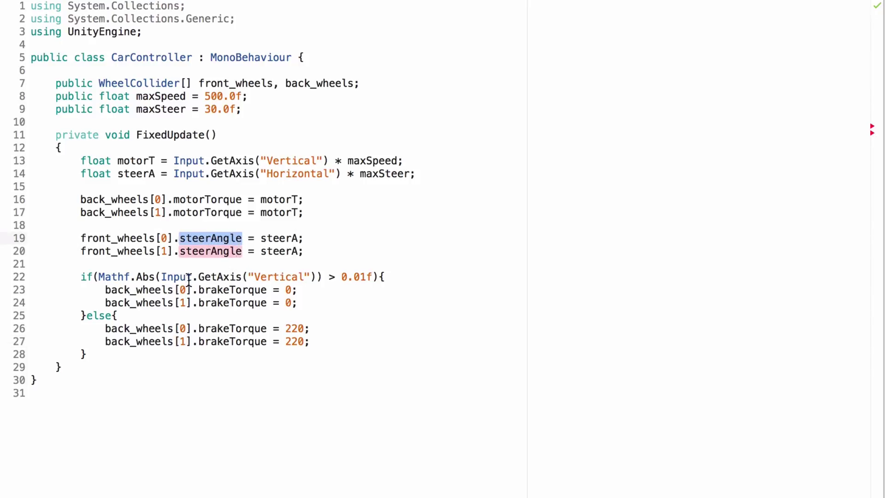
Step: Select Car and drag BRW and BLW into its controller's Back_wheels list
key("super+Tab")
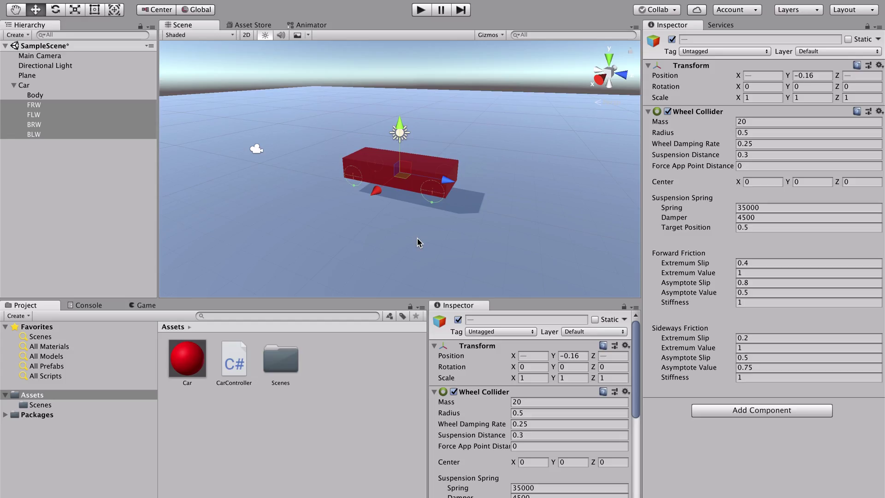
key("Left")
left_click(673, 278)
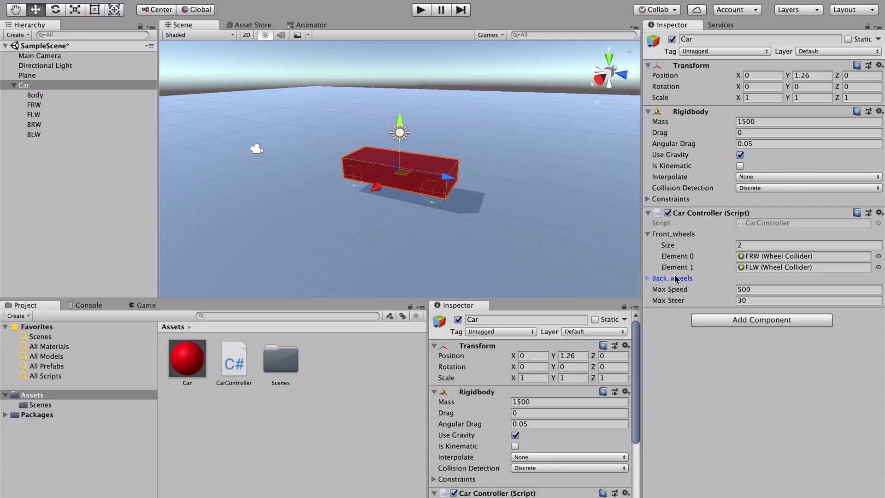
left_click(679, 279)
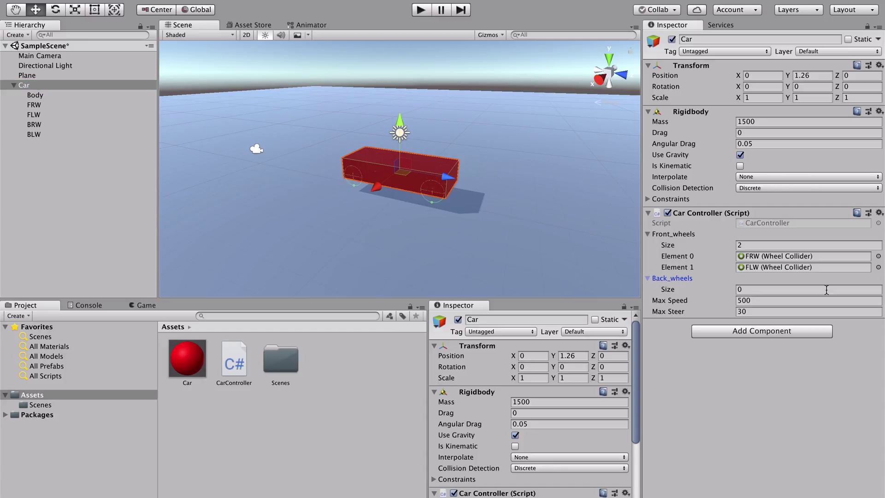
mouse_move(33, 124)
left_mouse_down()
mouse_move(703, 173)
mouse_move(678, 279)
left_mouse_up()
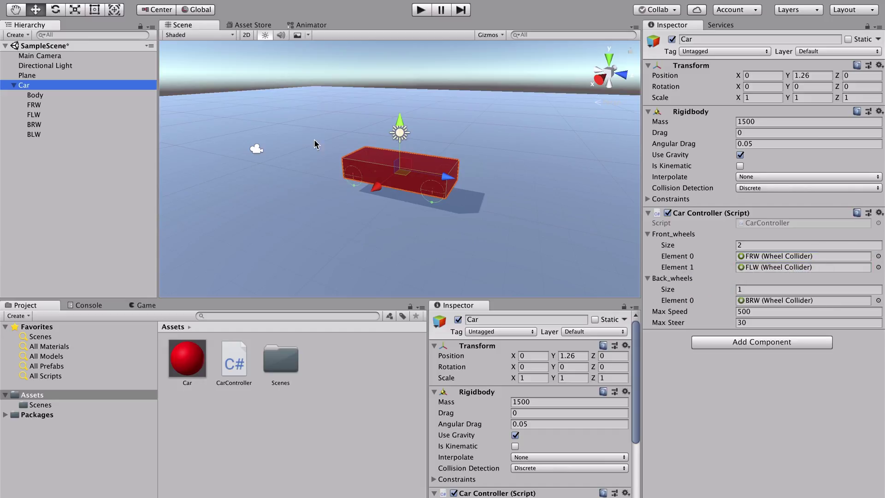
left_click_drag(26, 137, 679, 279)
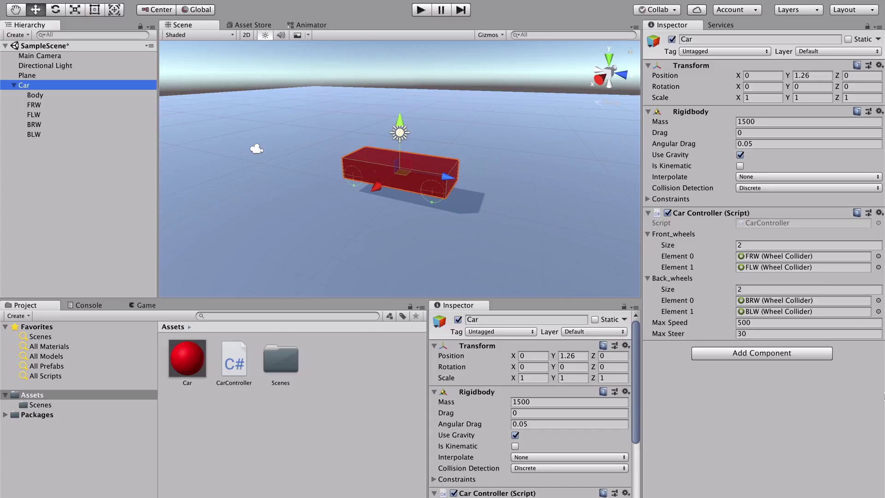
key("ctrl+p")
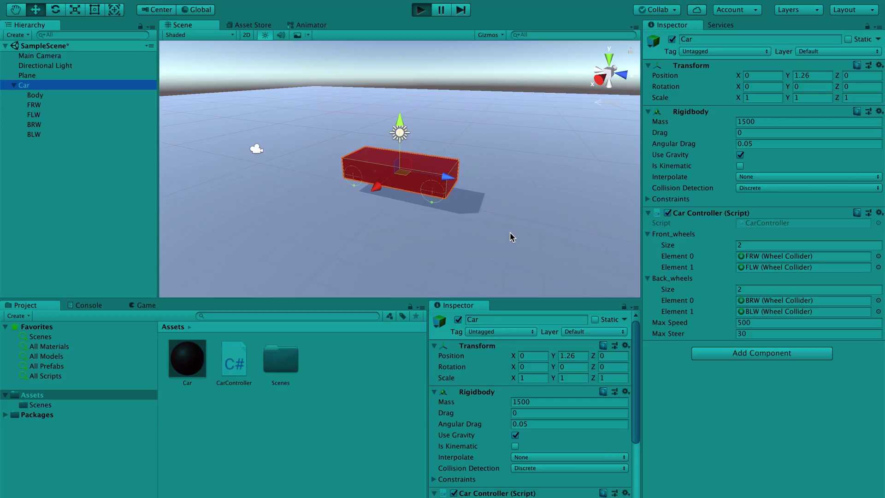
key("Up")
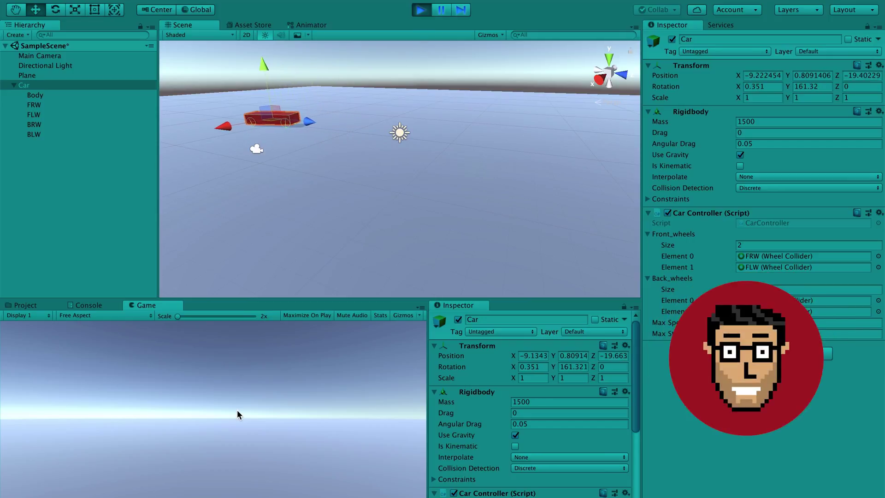
left_click(427, 9)
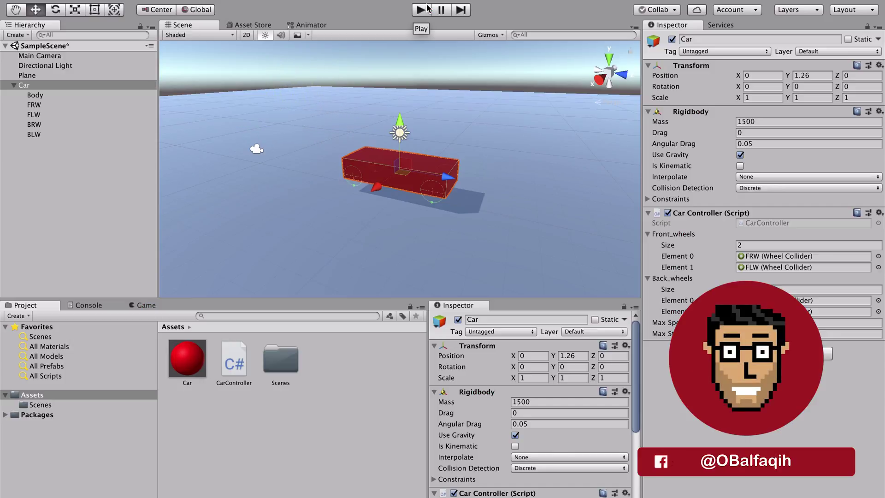